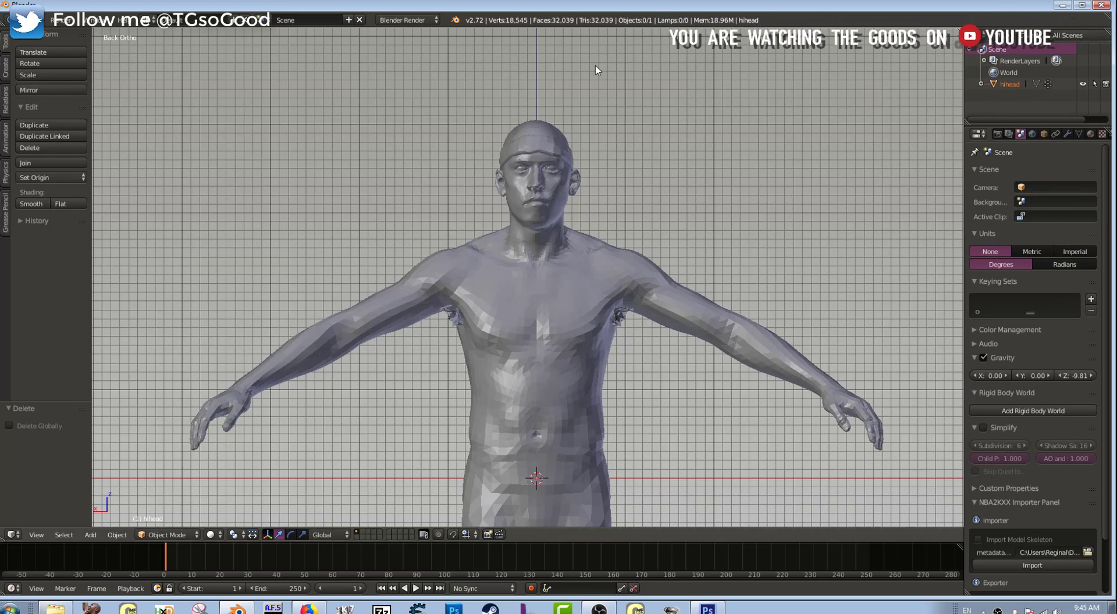
# Rename the hihead object to 'body' in the Outliner.
pyautogui.doubleClick(1009, 84)
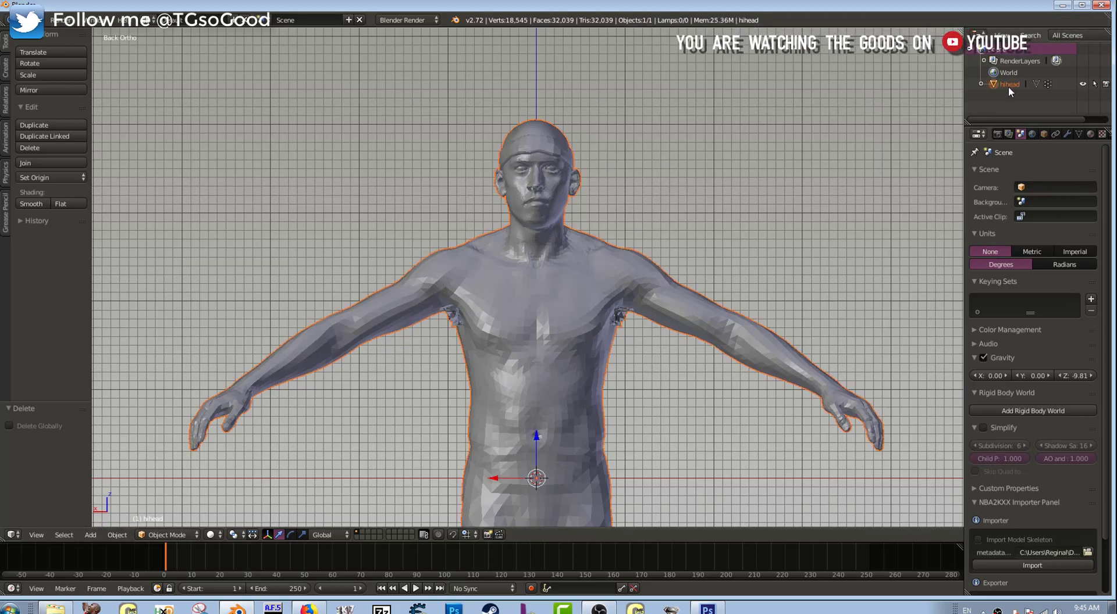
pyautogui.click(1028, 85)
pyautogui.press('BackSpace')
pyautogui.press('BackSpace')
pyautogui.write('body')
pyautogui.press('Return')
# Collapse the Scene, Units and Keying Sets panels in the properties editor.
pyautogui.click(974, 169)
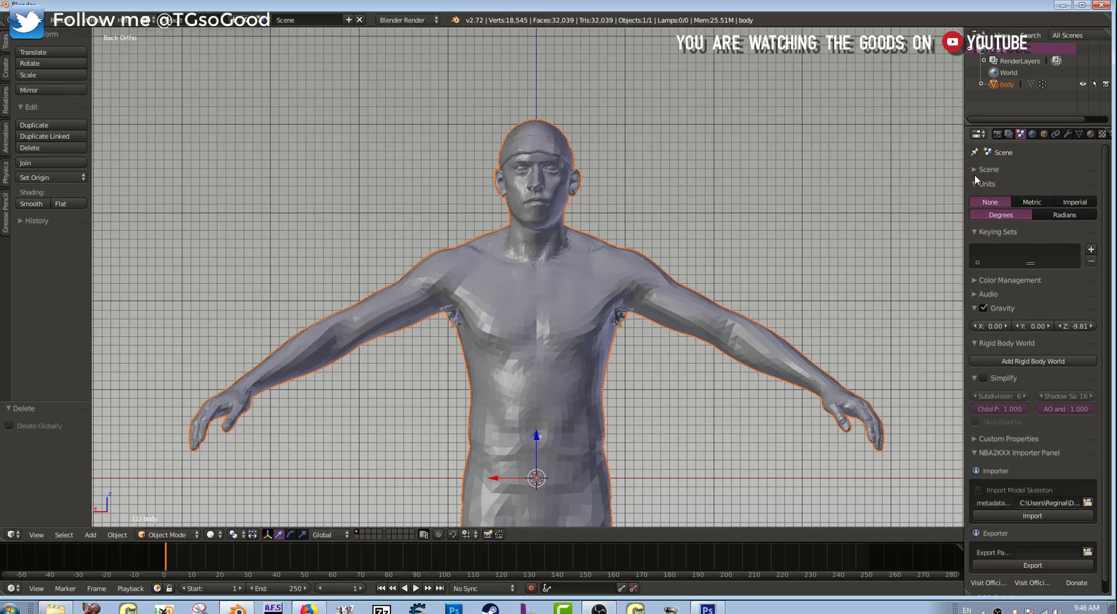
pyautogui.click(975, 183)
pyautogui.click(975, 198)
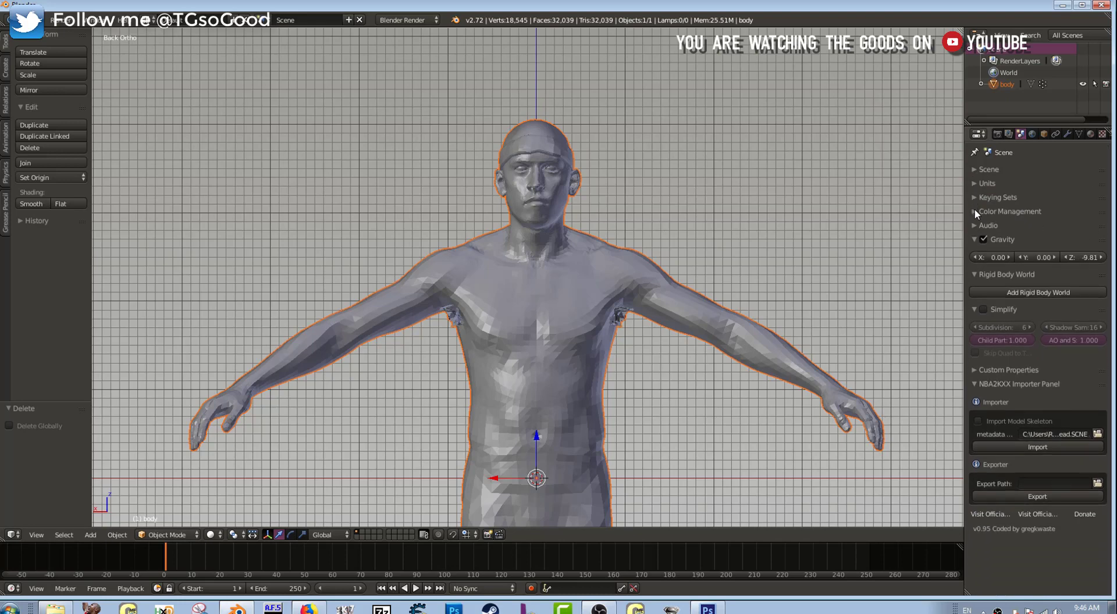
# Import hair_01.SCNE from the Desktop through the NBA2KXX Importer.
pyautogui.click(974, 239)
pyautogui.click(1097, 412)
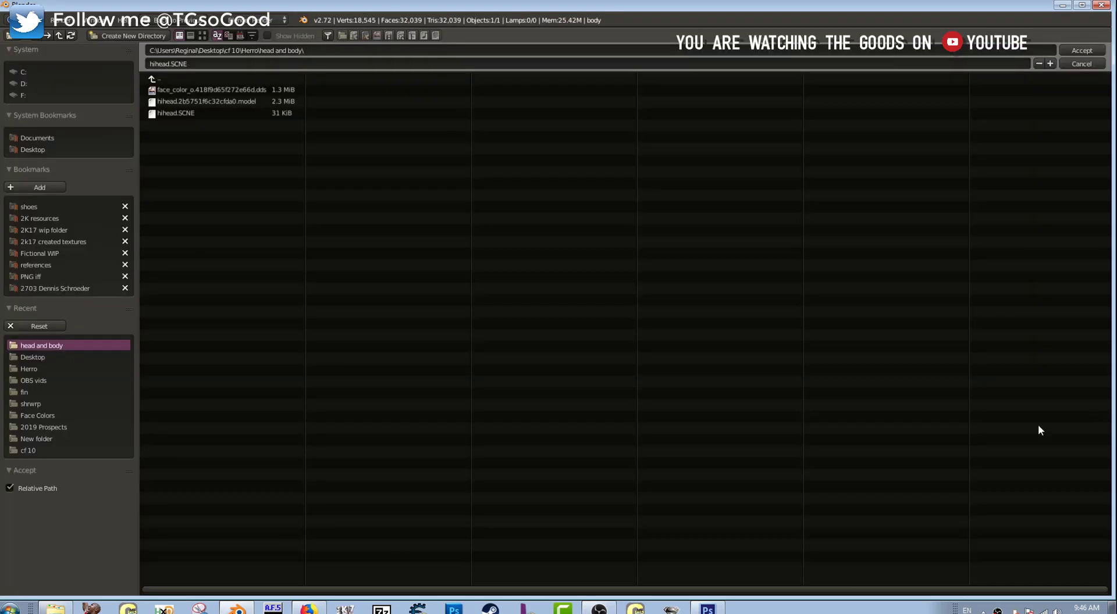
pyautogui.click(31, 359)
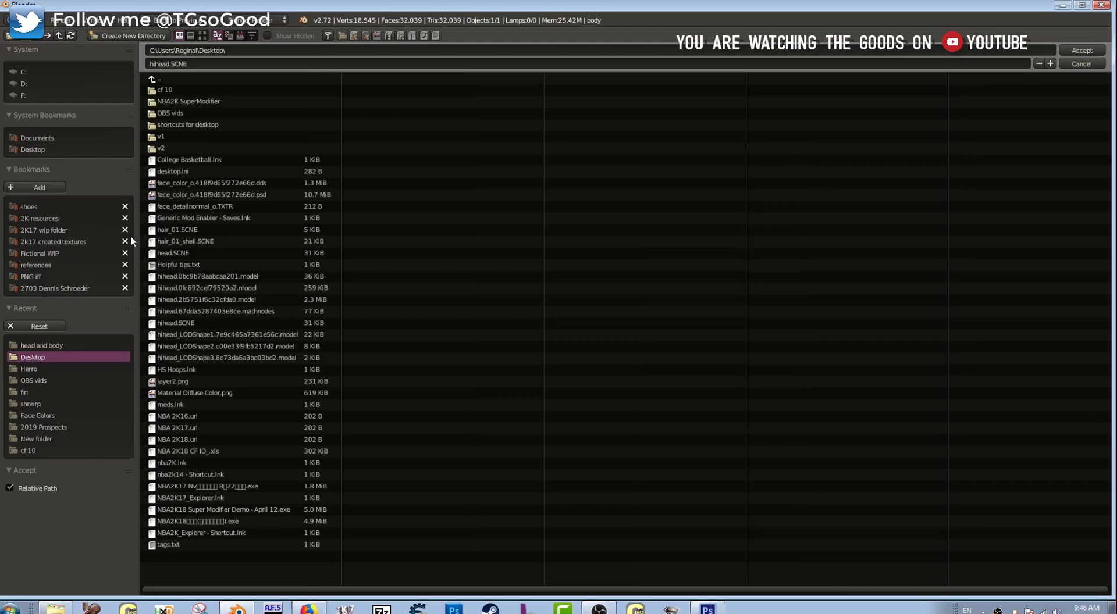
pyautogui.click(181, 231)
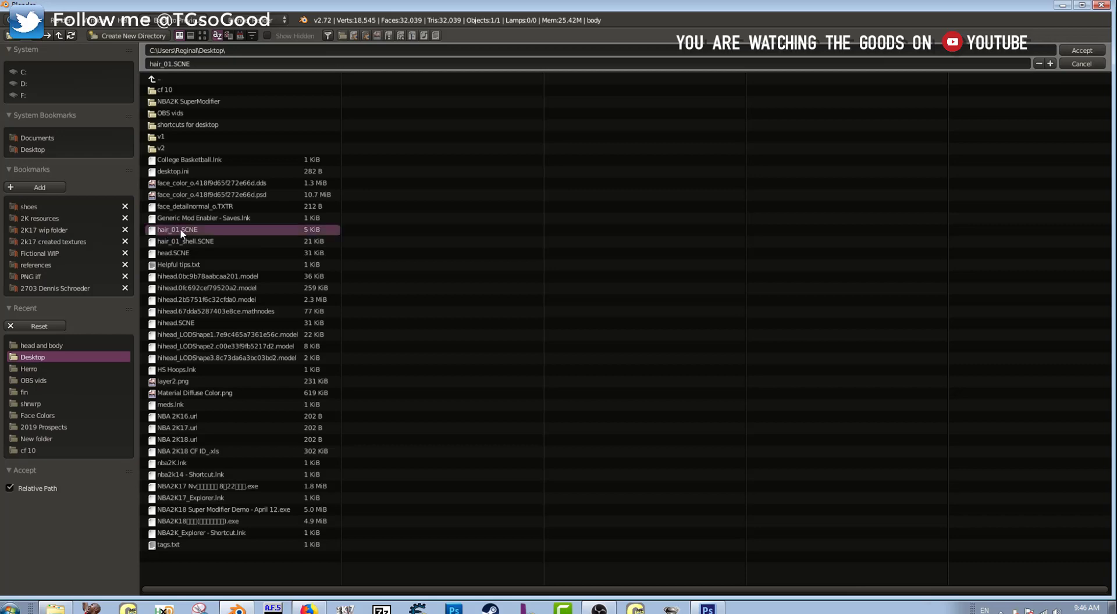
pyautogui.doubleClick(181, 233)
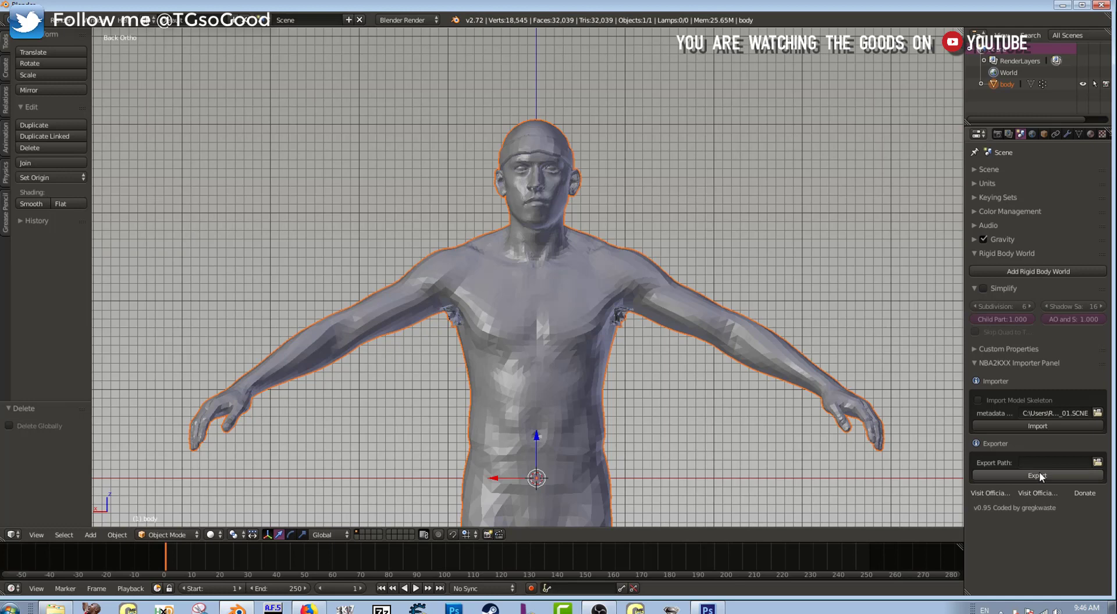
pyautogui.click(1038, 426)
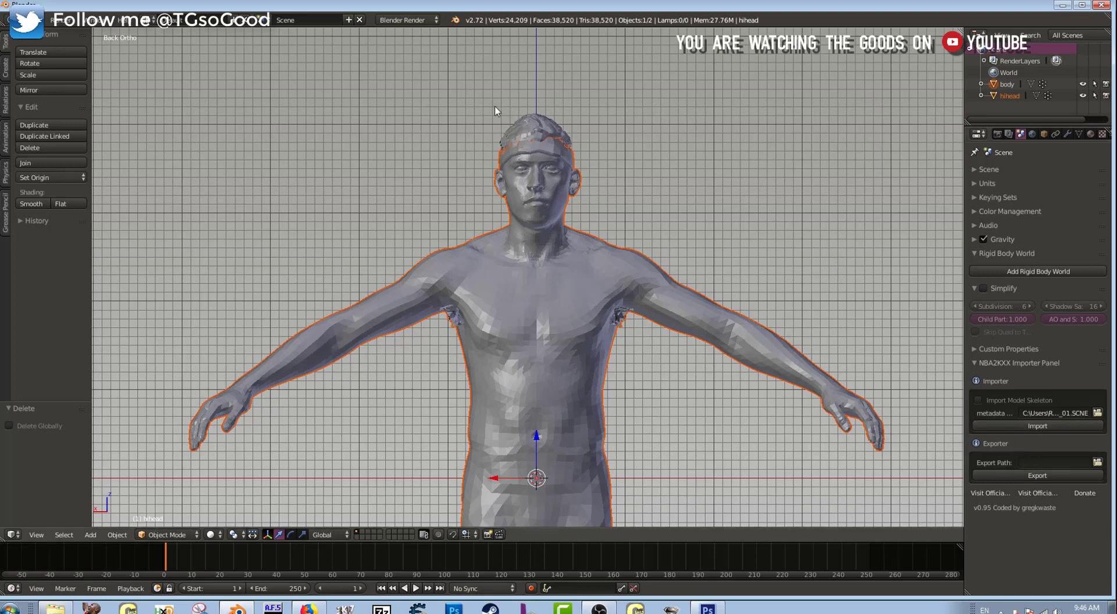
# Select body, show its vertex groups, and switch it into Edit Mode.
pyautogui.click(995, 85)
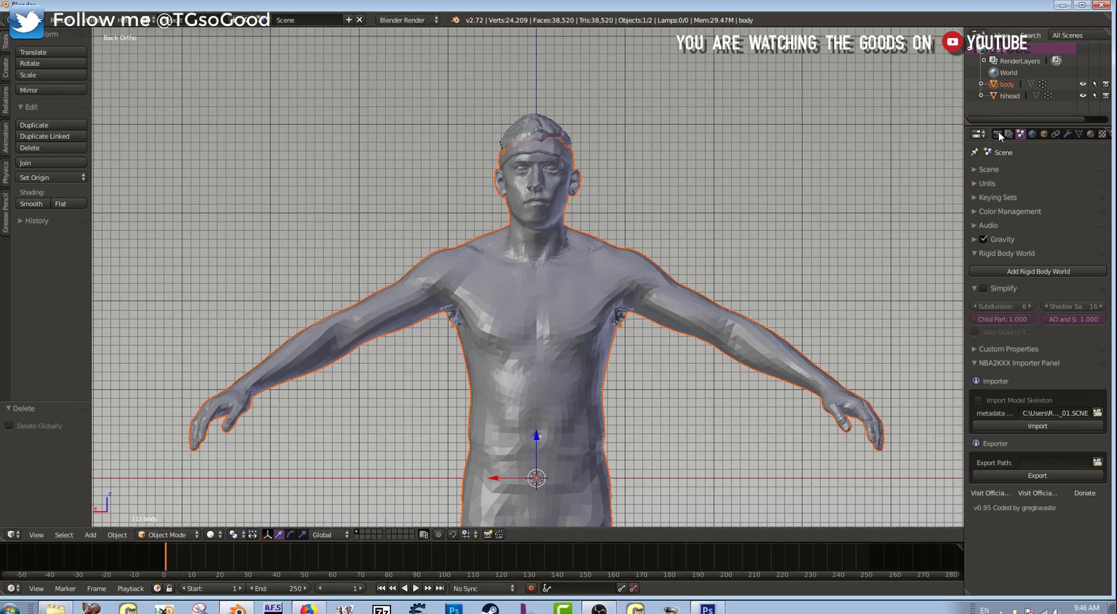
pyautogui.click(1079, 134)
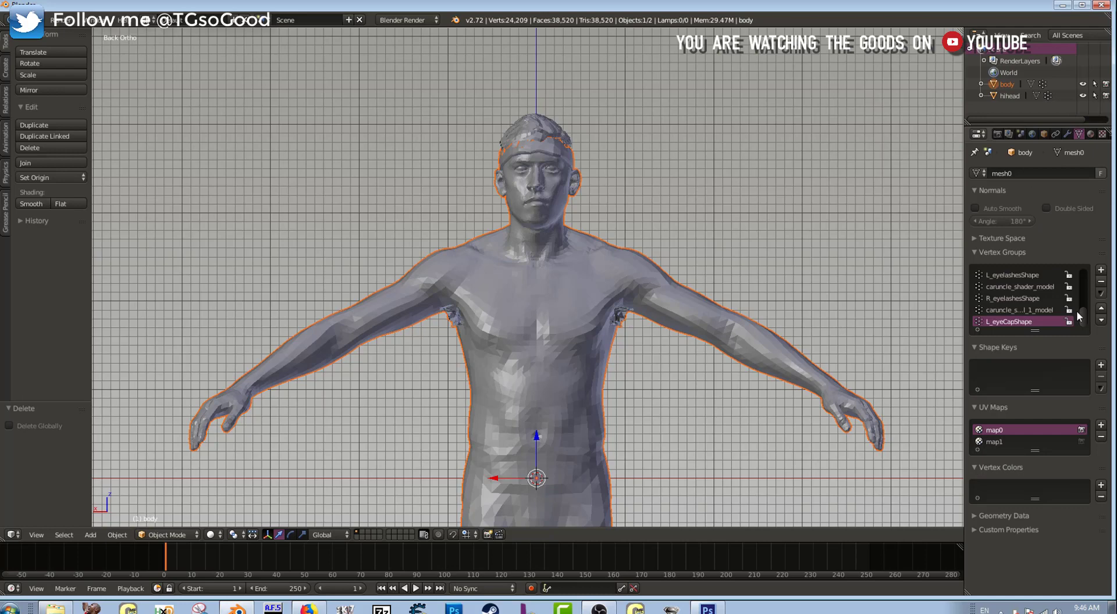
pyautogui.scroll(5, 1038, 299)
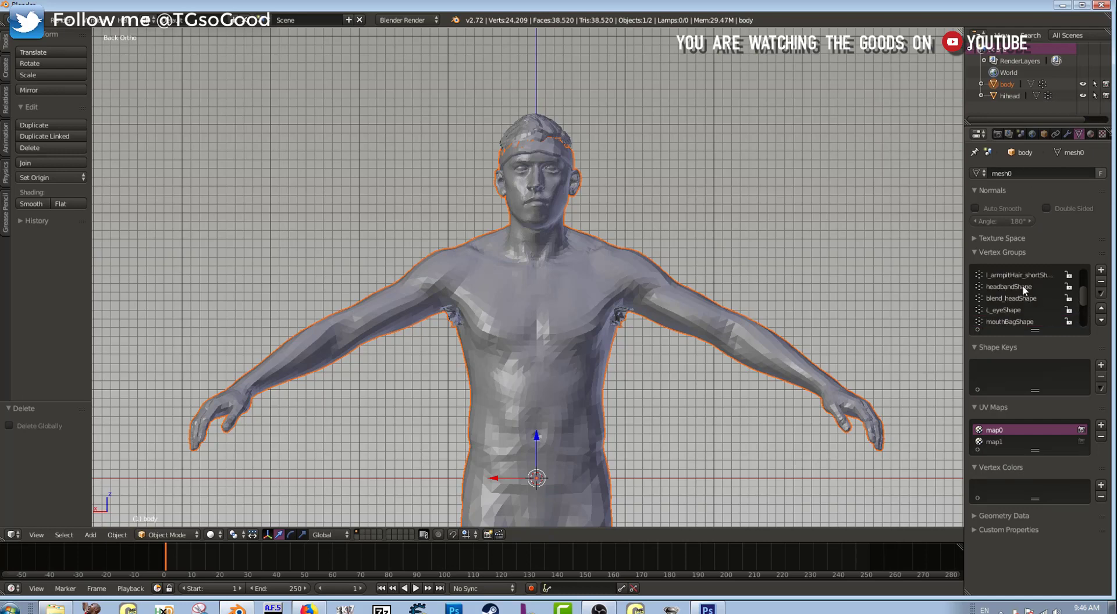
pyautogui.click(1025, 287)
pyautogui.click(1025, 299)
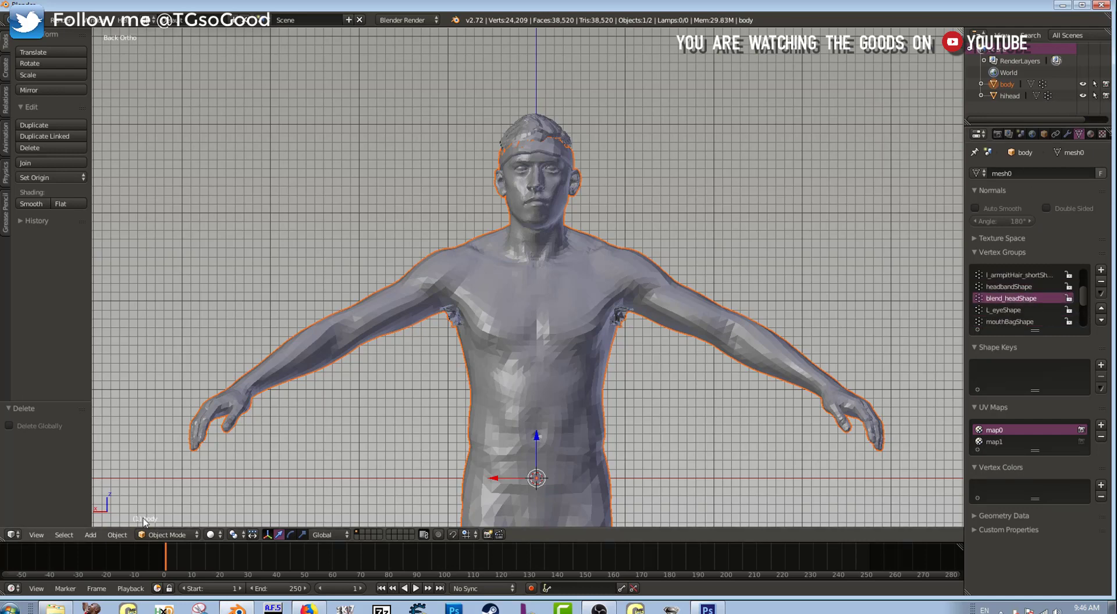
pyautogui.click(155, 535)
pyautogui.click(158, 509)
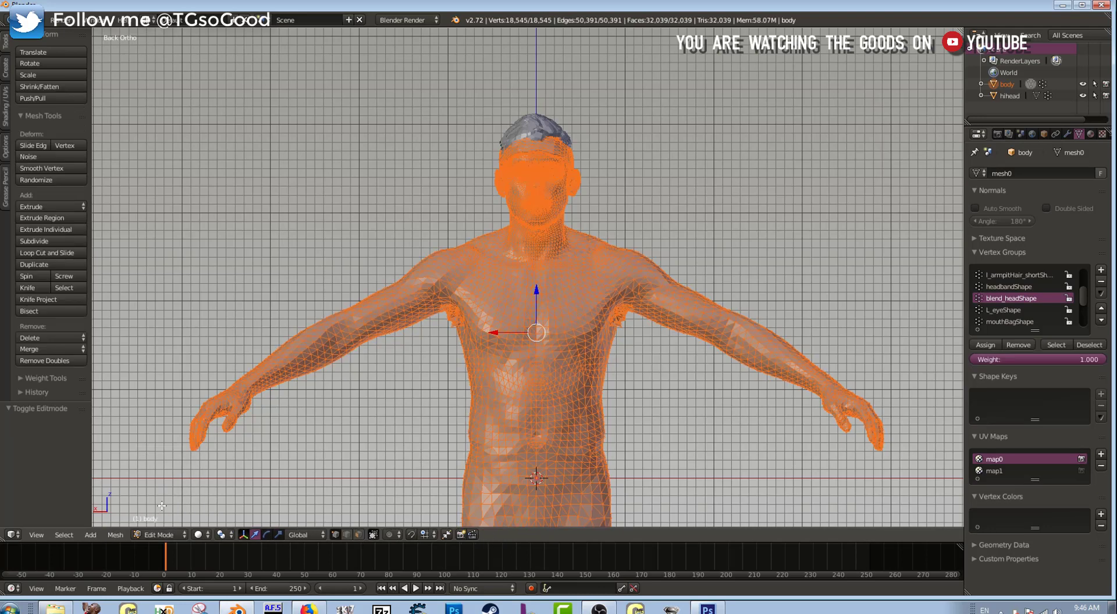
# Select only the headbandShape vertex group and scale it to 0.5.
pyautogui.press('a')
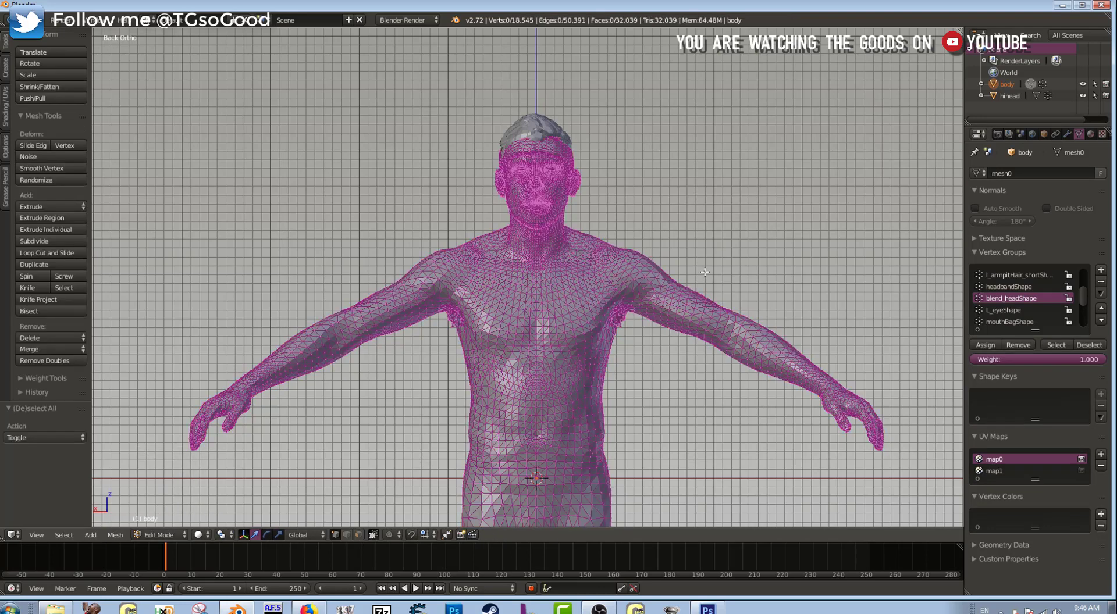
pyautogui.click(1054, 344)
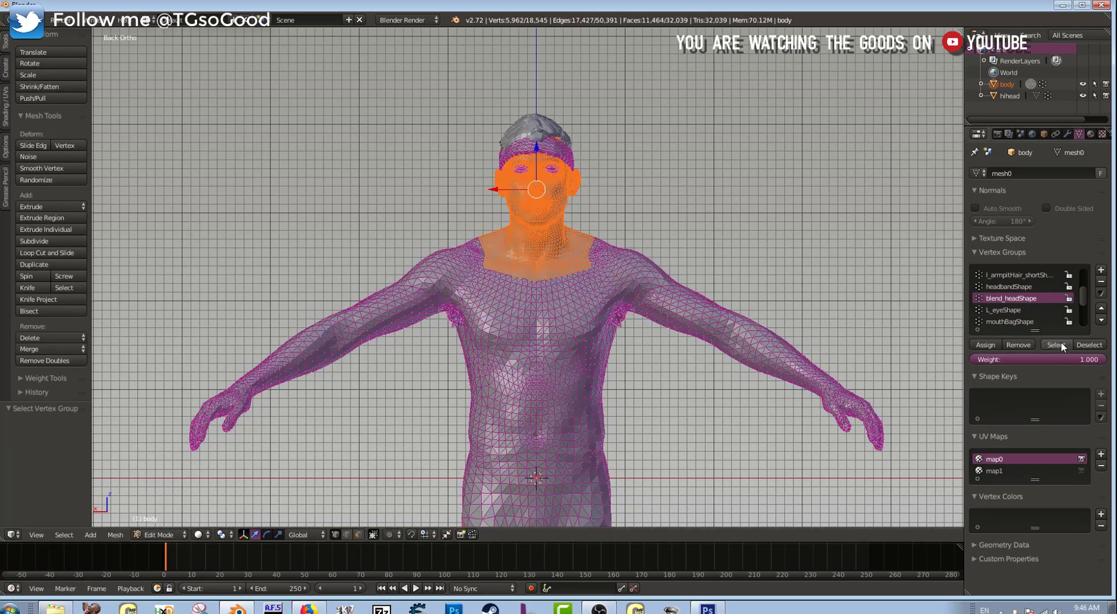
pyautogui.click(1089, 345)
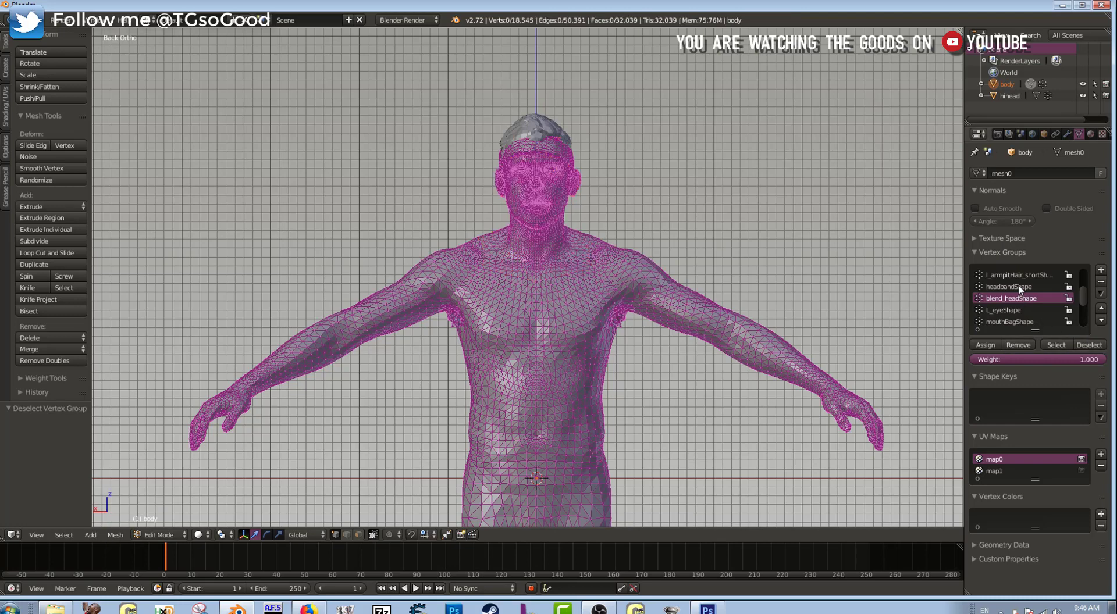
pyautogui.click(1012, 286)
pyautogui.click(1054, 344)
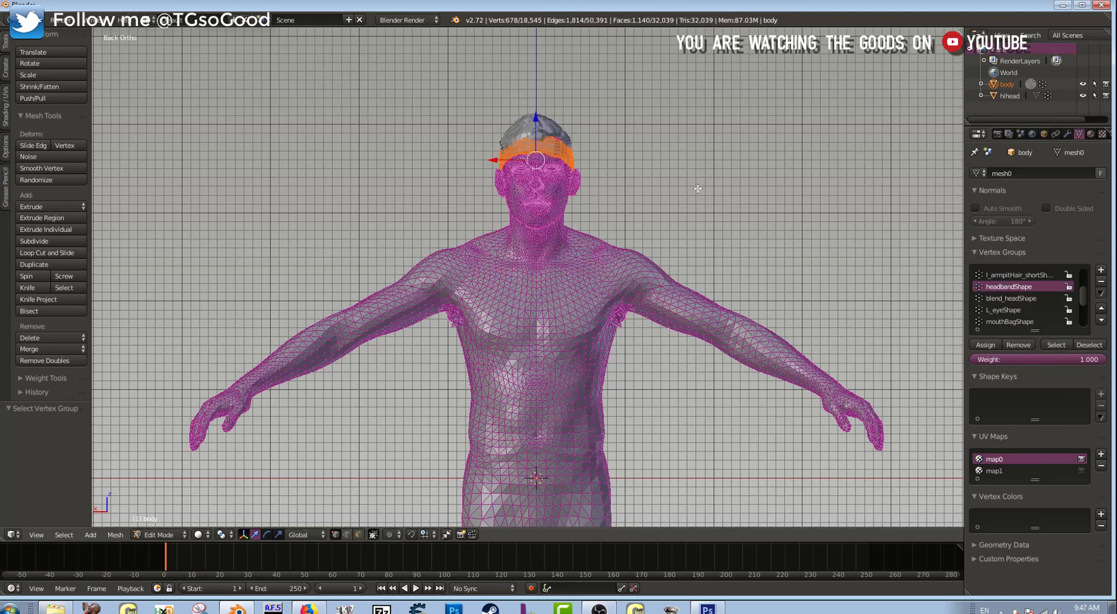
pyautogui.write('s.5')
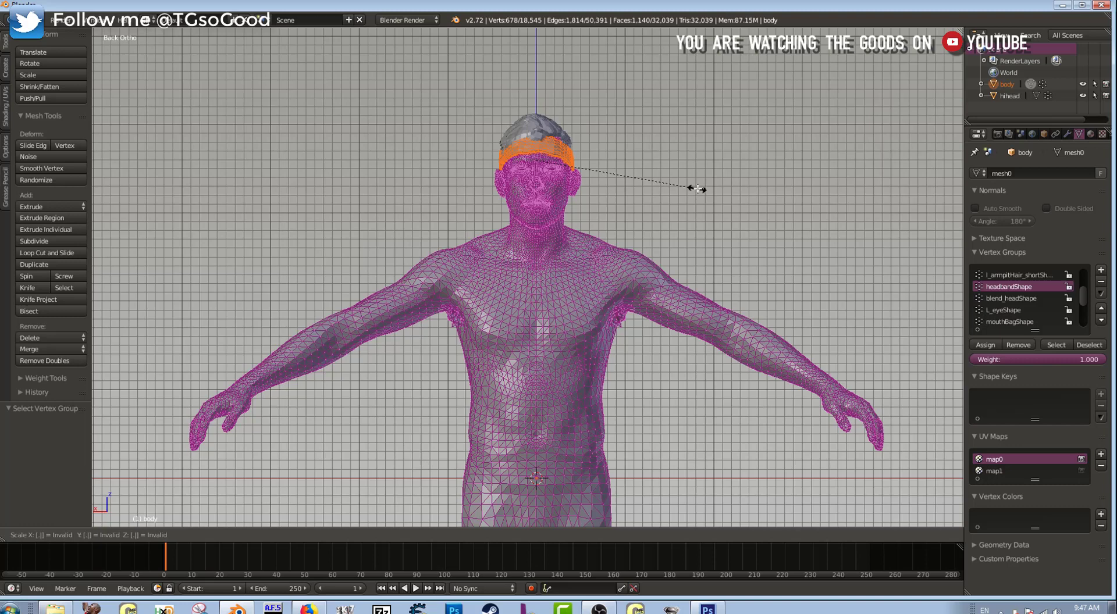
pyautogui.press('Return')
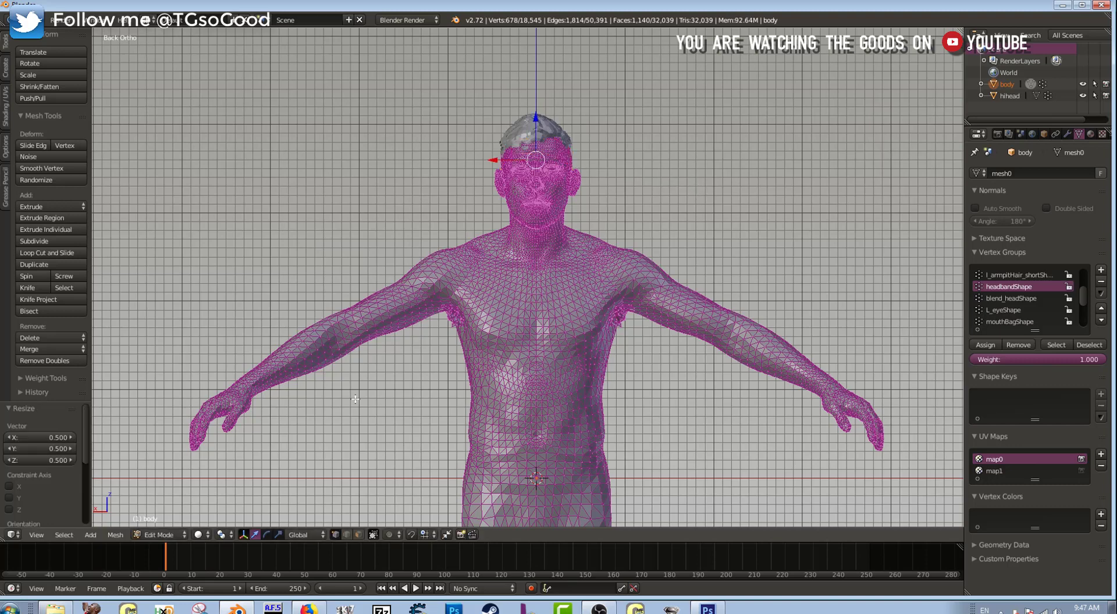
# Inspect the hihead hair mesh in Edit Mode from a side angle.
pyautogui.click(1036, 95)
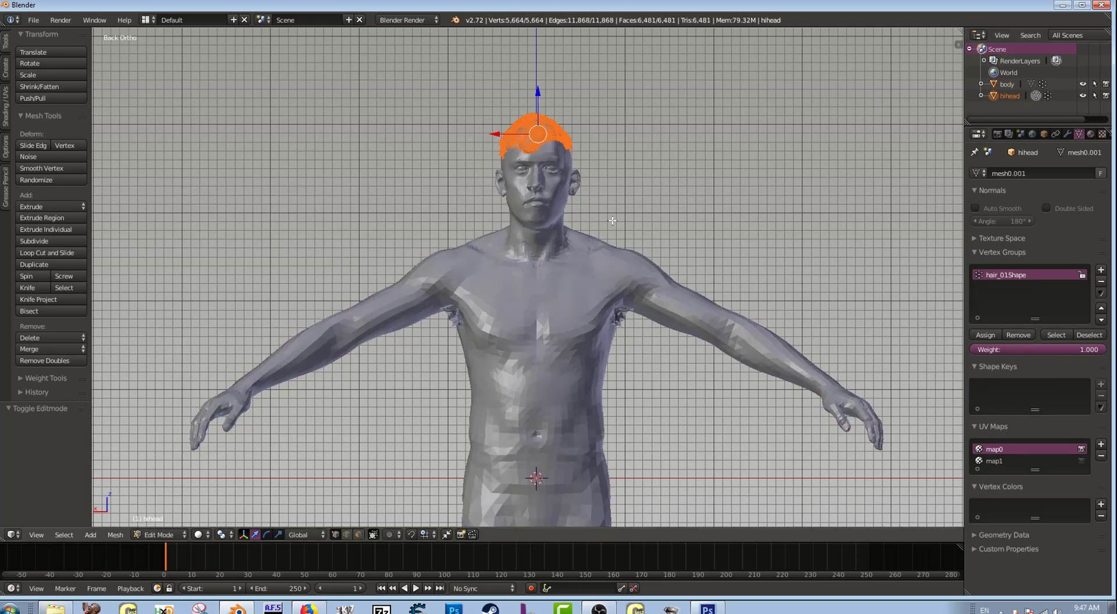
pyautogui.moveTo(534, 219)
pyautogui.mouseDown(button='middle')
pyautogui.moveTo(668, 224)
pyautogui.moveTo(555, 212)
pyautogui.moveTo(545, 221)
pyautogui.mouseUp(button='middle')
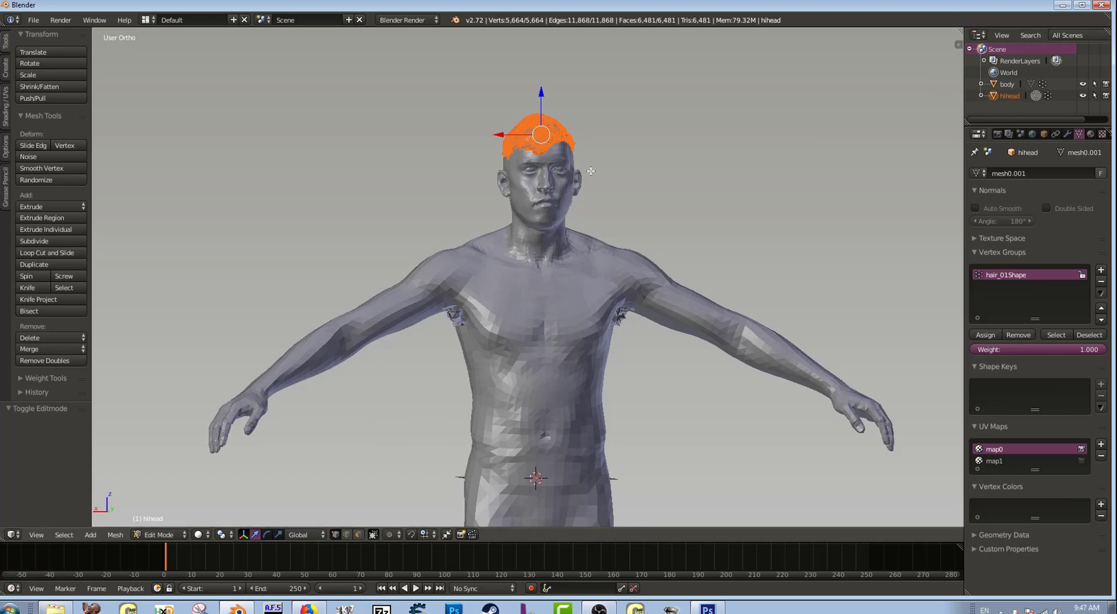
pyautogui.press('Tab')
# Put body into Edit Mode and select its blend_headShape vertex group.
pyautogui.click(1006, 85)
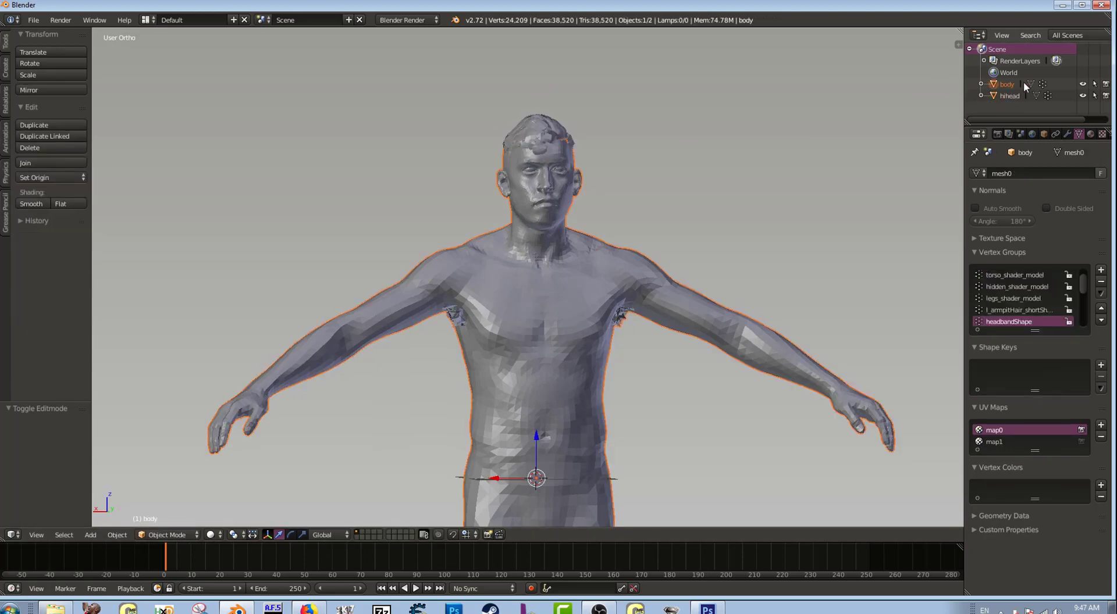
pyautogui.click(1029, 84)
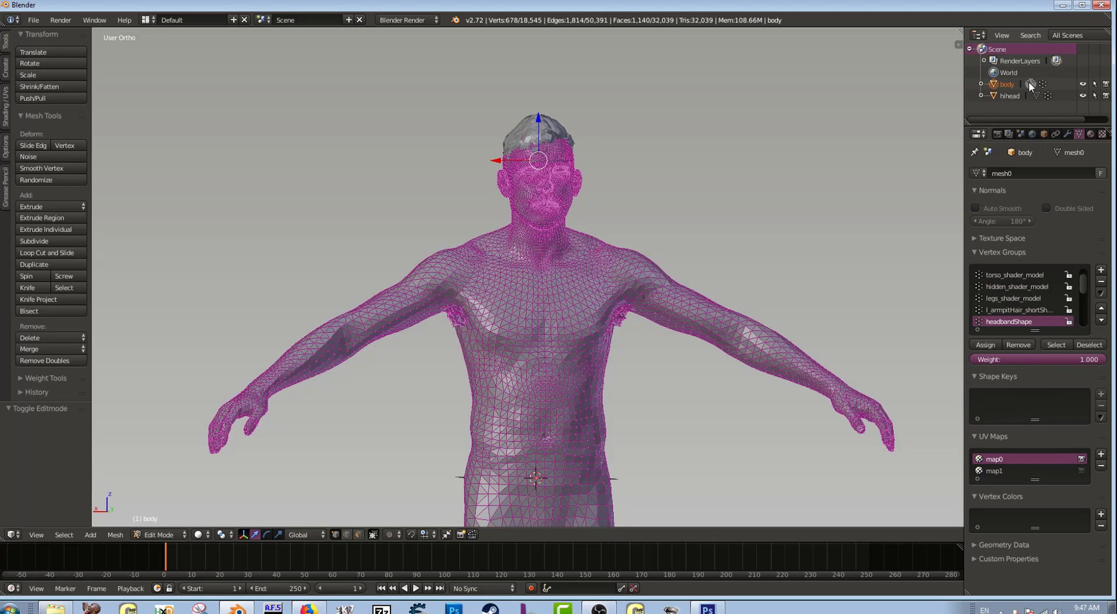
pyautogui.scroll(-1, 1085, 298)
pyautogui.click(1038, 321)
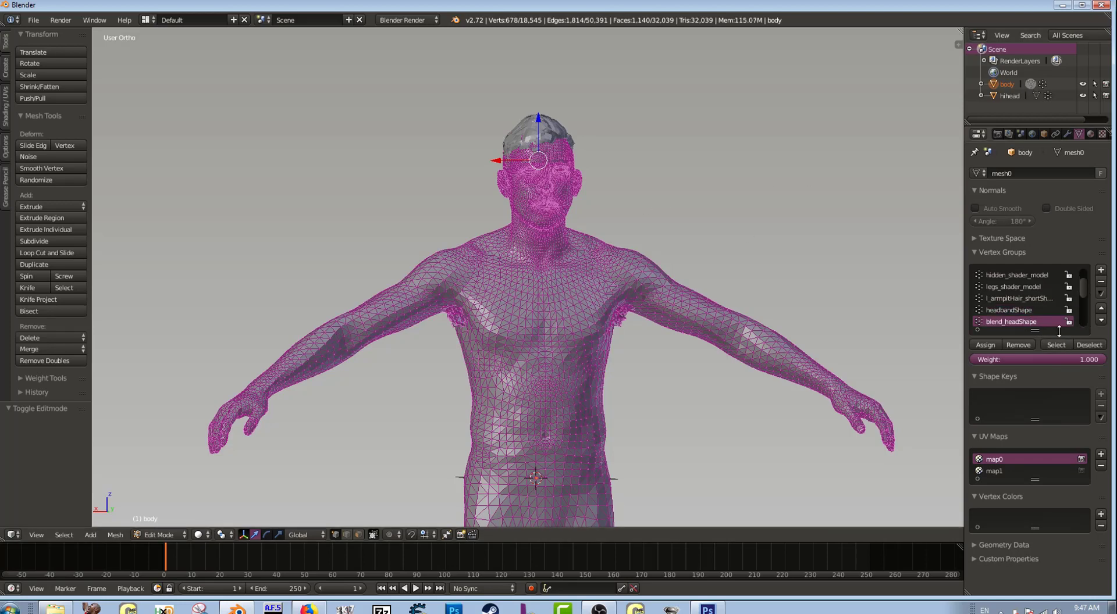
pyautogui.click(1057, 346)
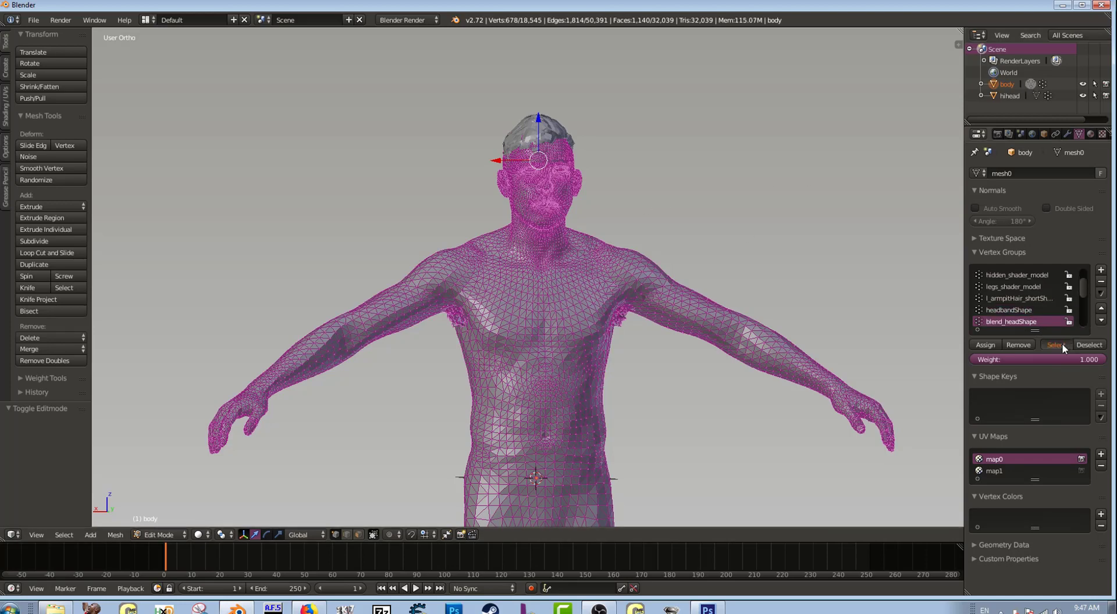
pyautogui.click(13, 535)
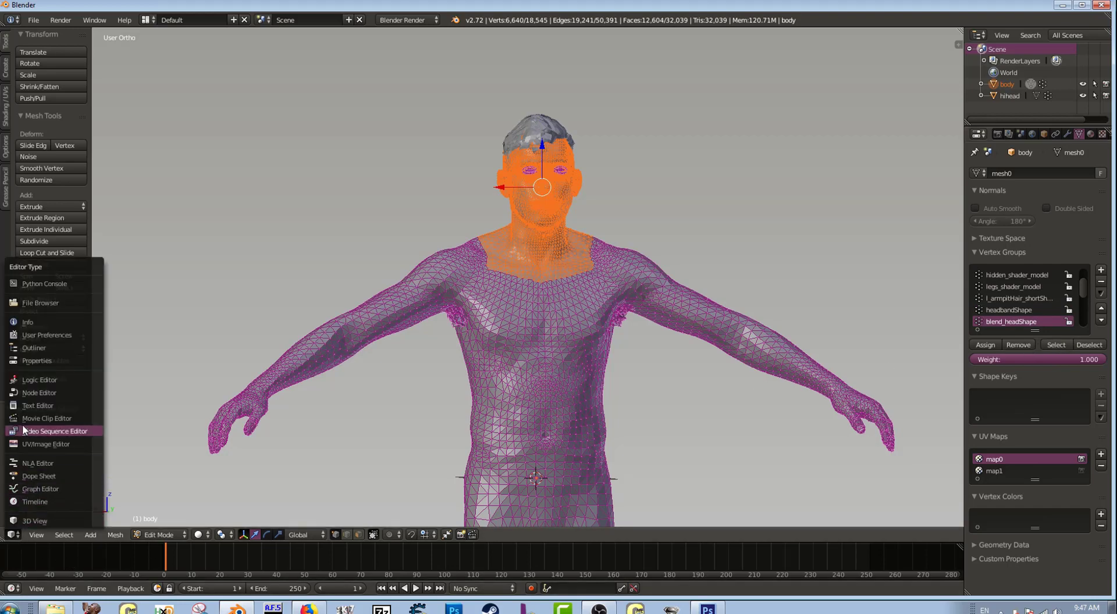
# Switch to the UV/Image Editor and drag in the face_color_o.418f9d65f272e66d.dds texture.
pyautogui.click(30, 444)
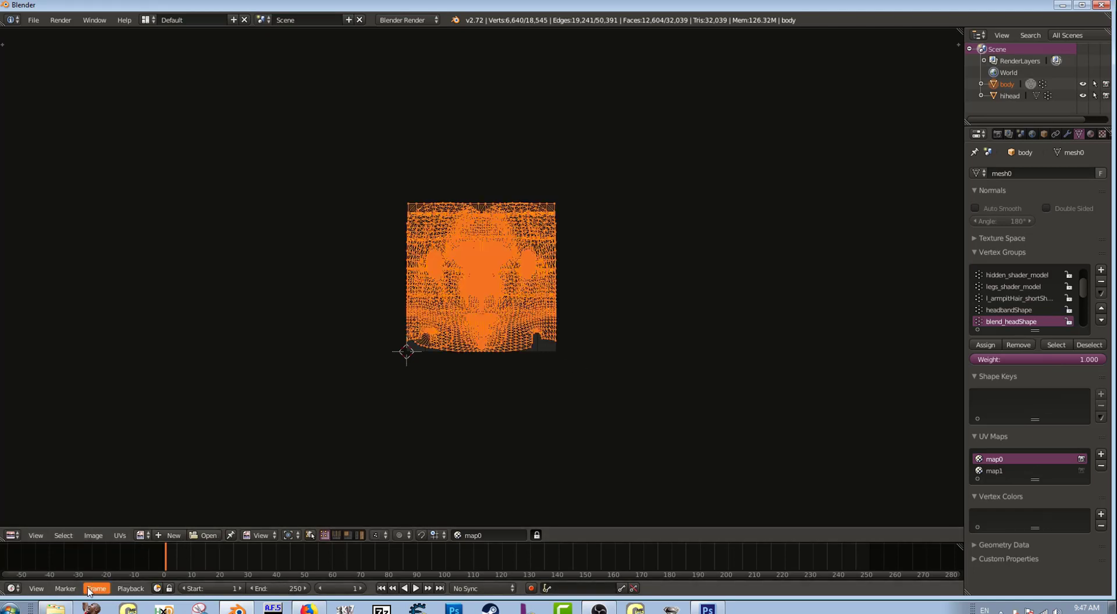
pyautogui.click(94, 536)
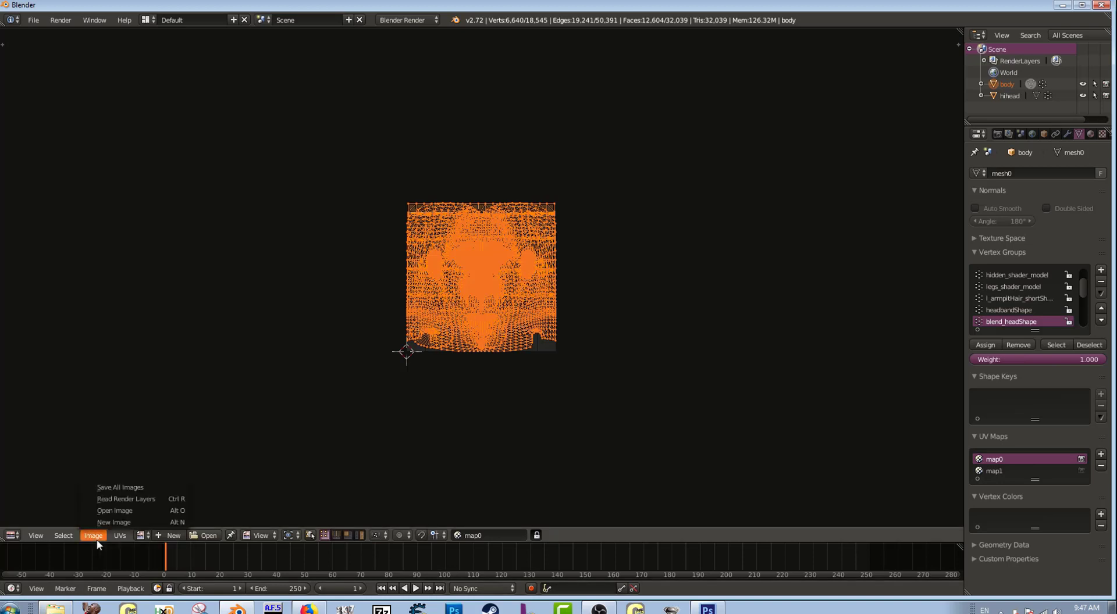
pyautogui.click(55, 608)
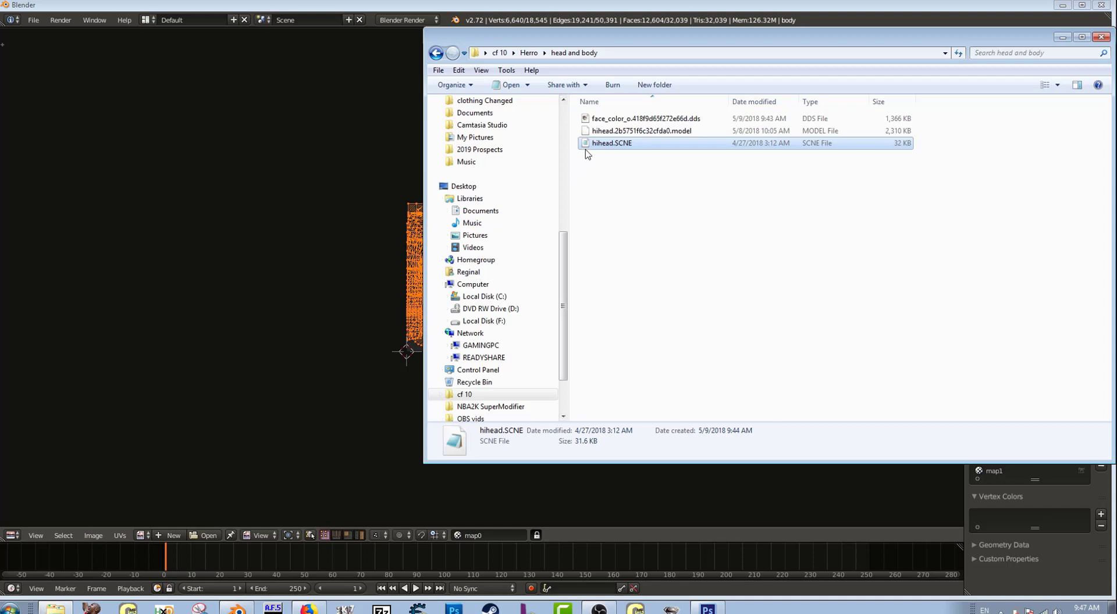
pyautogui.click(628, 121)
pyautogui.moveTo(627, 120); pyautogui.dragTo(219, 273)
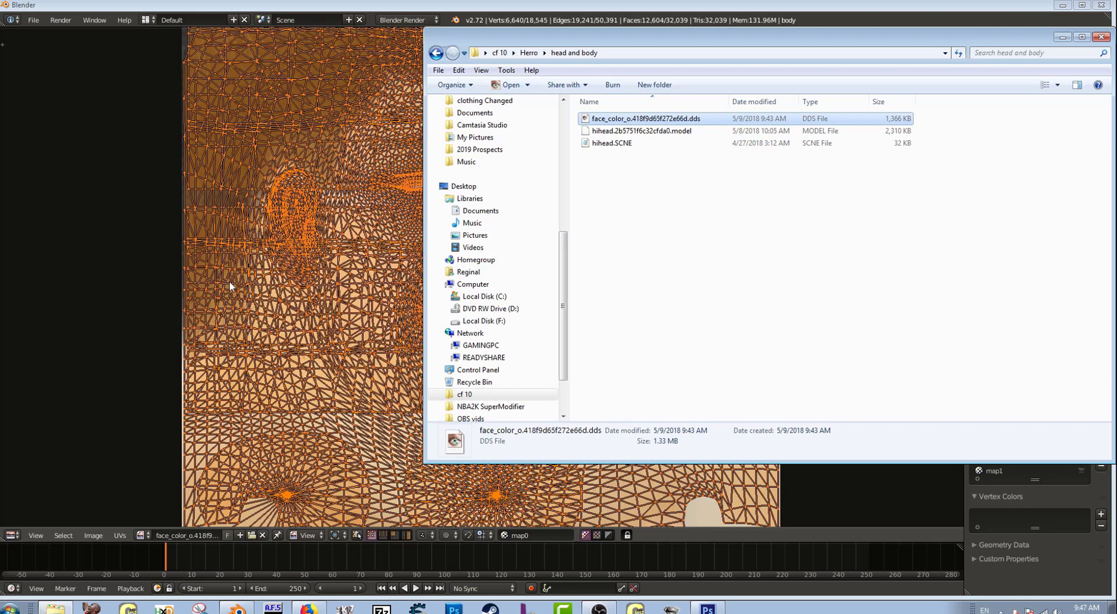
pyautogui.click(371, 5)
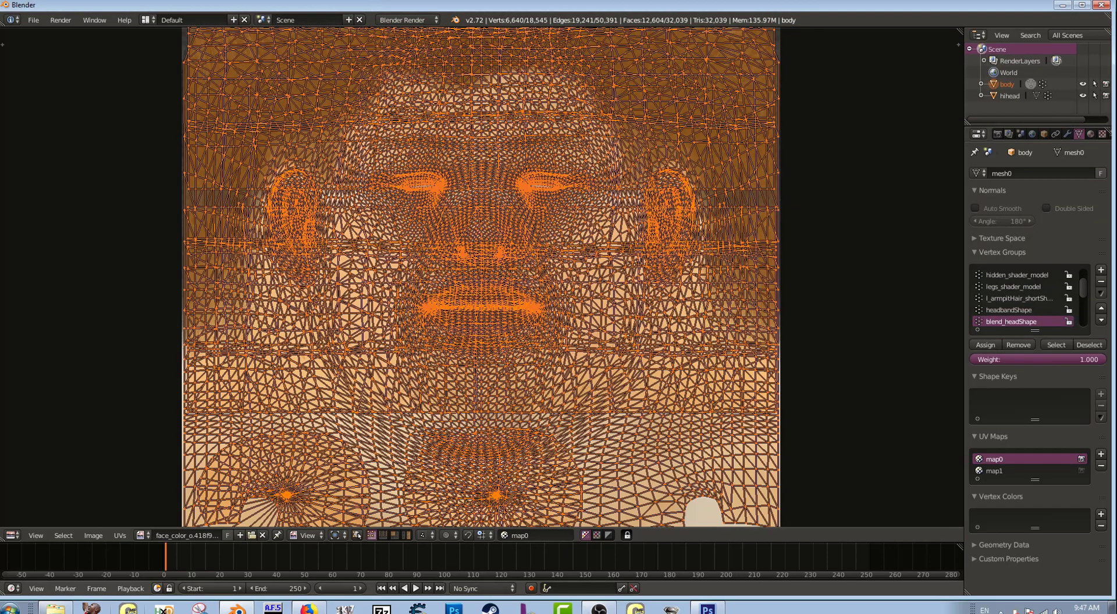
# Switch the editor back to 3D View with Texture viewport shading.
pyautogui.click(16, 535)
pyautogui.click(26, 522)
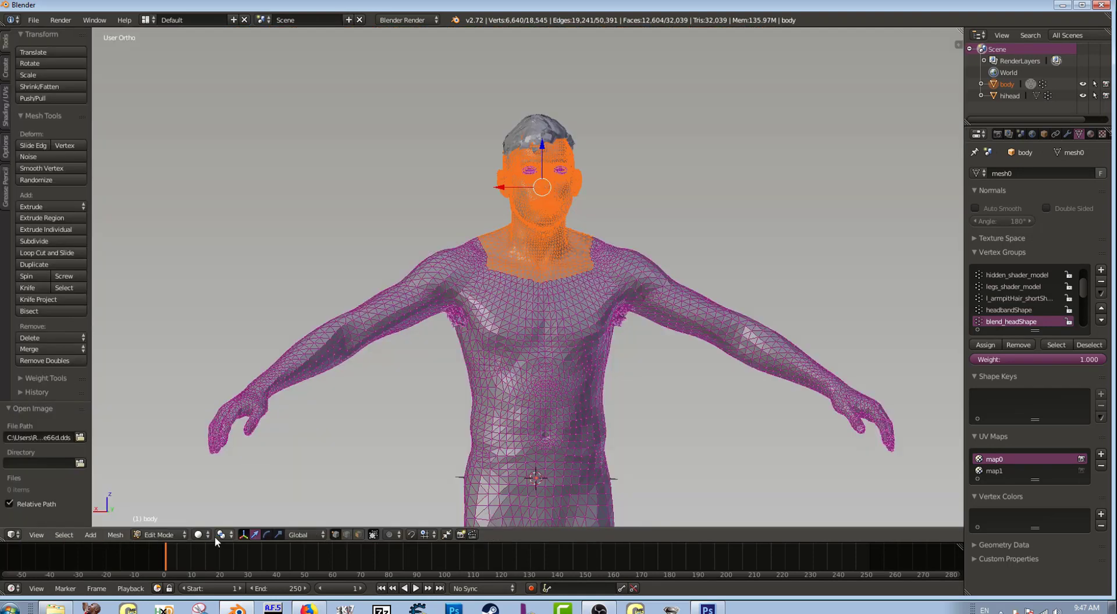
pyautogui.click(199, 534)
pyautogui.click(213, 483)
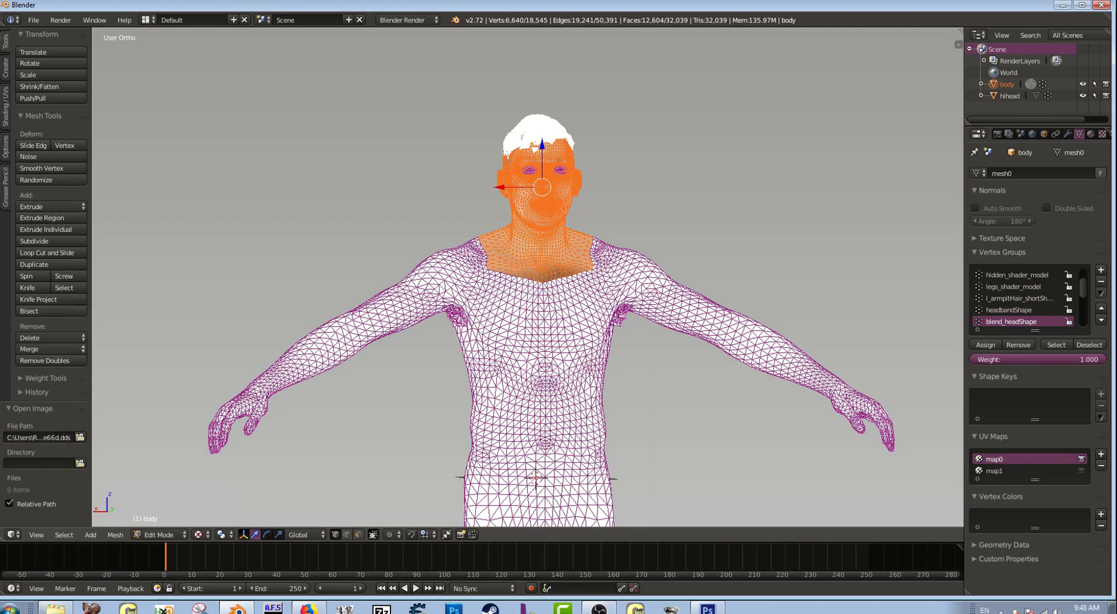
pyautogui.scroll(4, 730, 322)
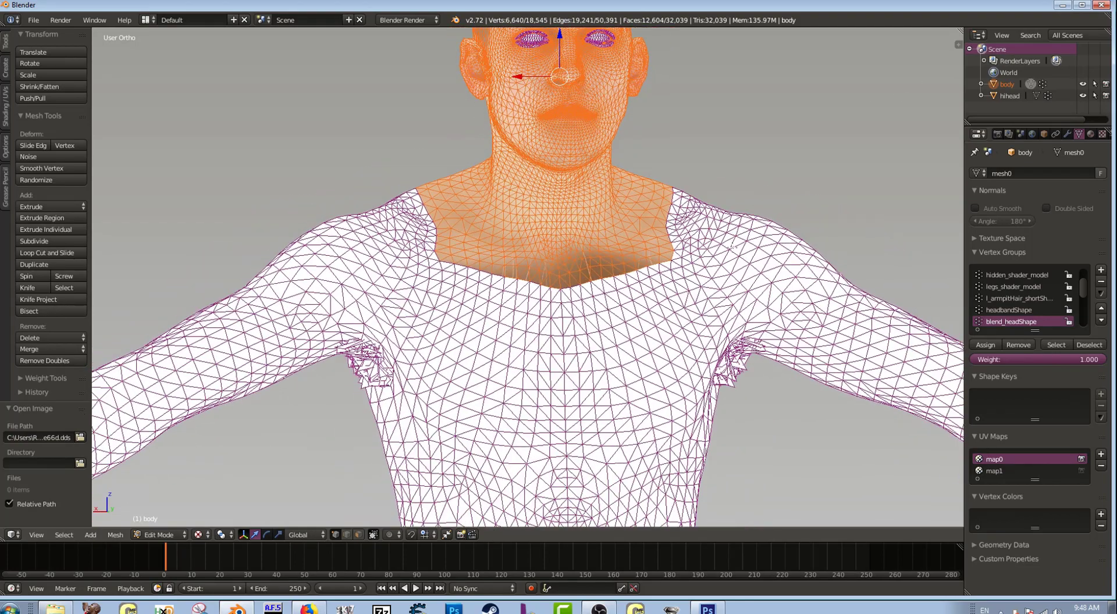
pyautogui.scroll(-4, 680, 244)
pyautogui.keyDown('shift'); pyautogui.scroll(4, 678, 211); pyautogui.keyUp('shift')
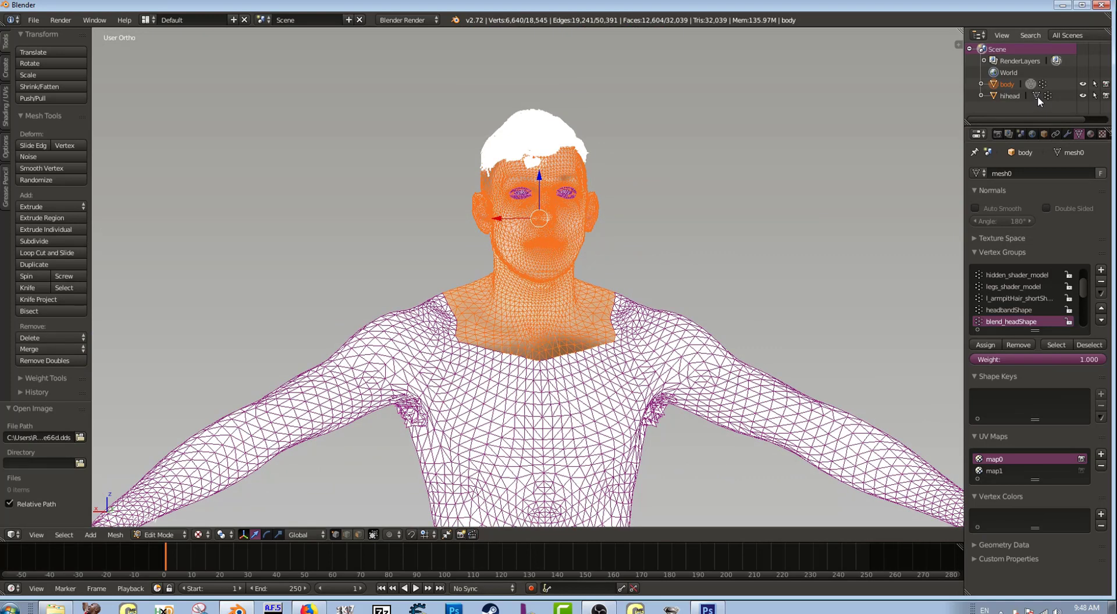
# Edit the hihead hair mesh and nudge it upward.
pyautogui.click(1037, 96)
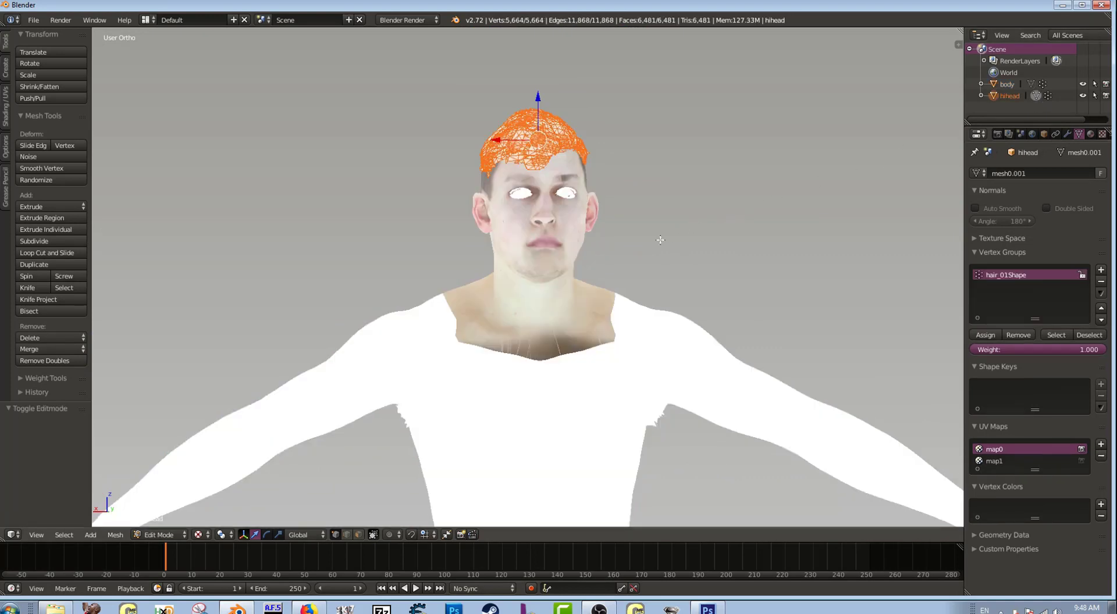
pyautogui.moveTo(644, 247)
pyautogui.mouseDown(button='middle')
pyautogui.moveTo(721, 247)
pyautogui.moveTo(634, 249)
pyautogui.mouseUp(button='middle')
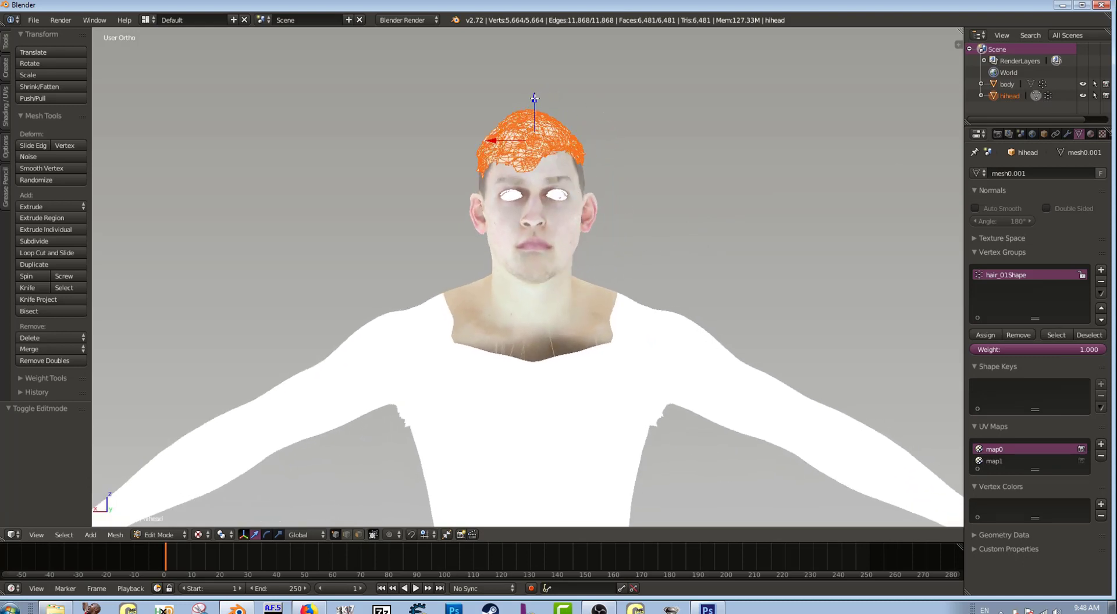
pyautogui.moveTo(534, 99)
pyautogui.mouseDown()
pyautogui.moveTo(538, 66)
pyautogui.moveTo(531, 96)
pyautogui.moveTo(525, 84)
pyautogui.mouseUp()
# Scale the hair to 0.989, then try a further 0.99 and undo it.
pyautogui.press('s')
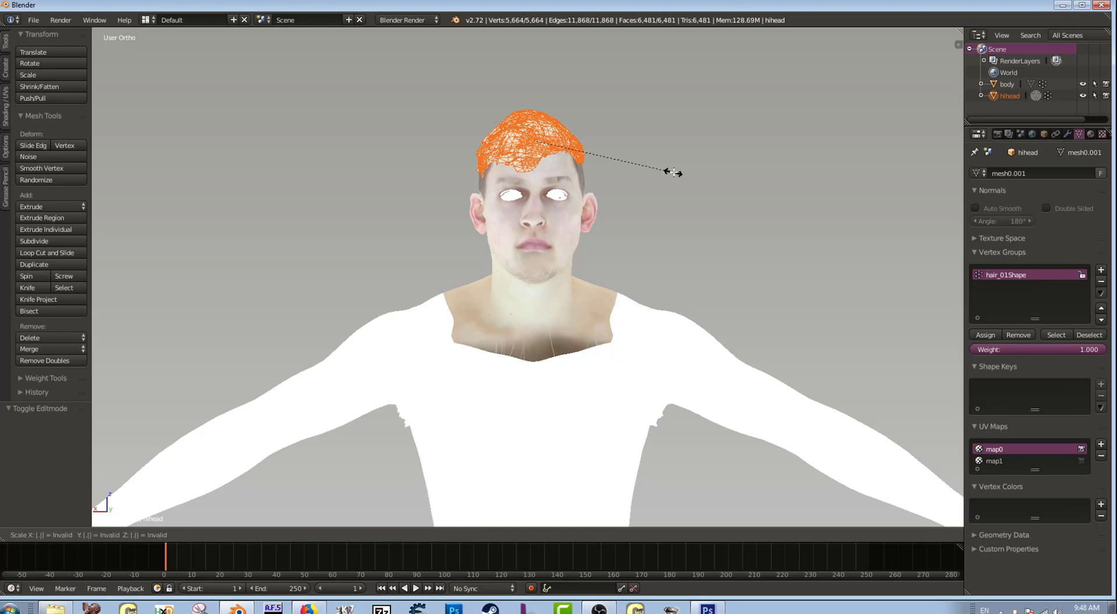
pyautogui.write('.98')
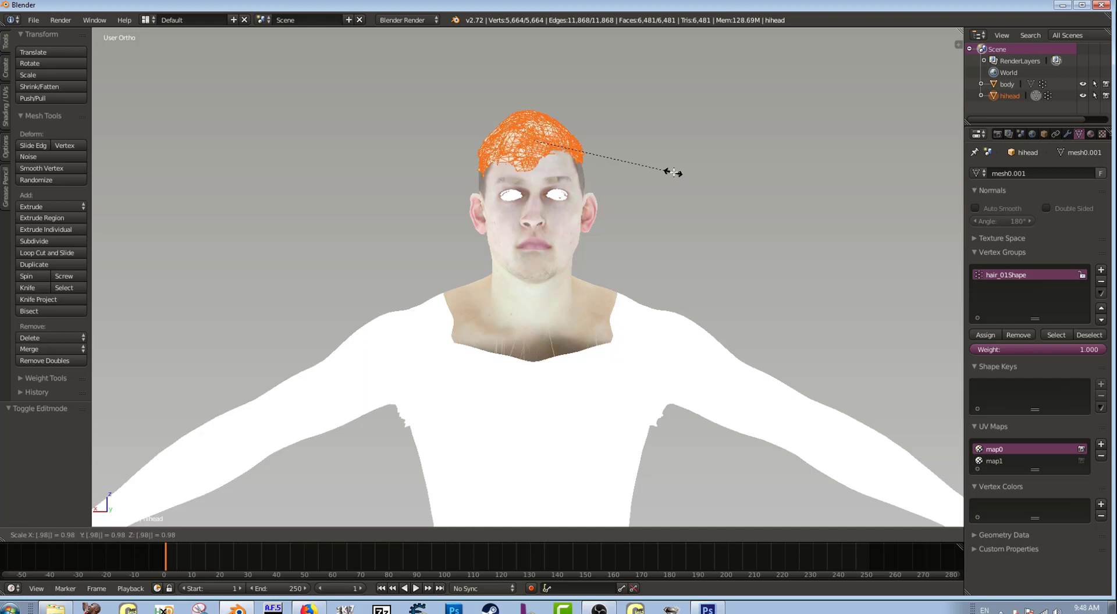
pyautogui.write('9')
pyautogui.press('Return')
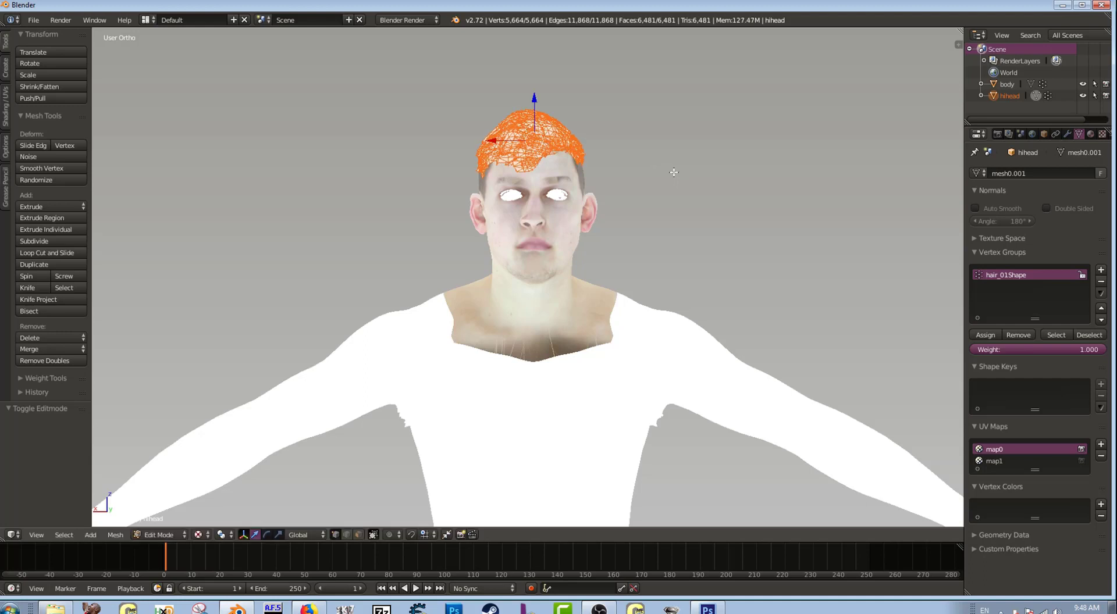
pyautogui.write('s.99')
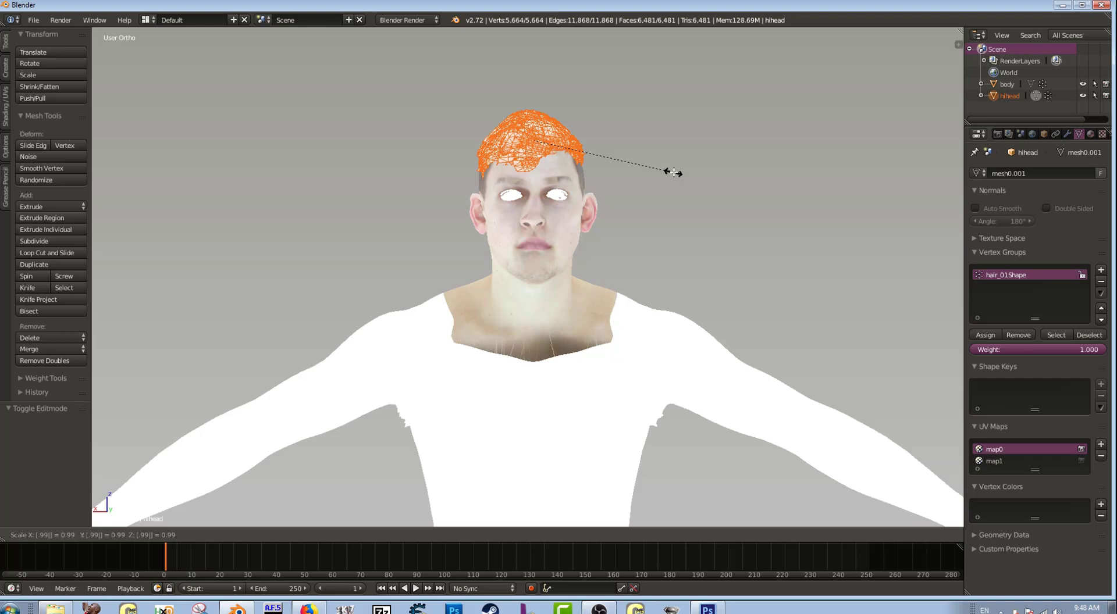
pyautogui.press('Return')
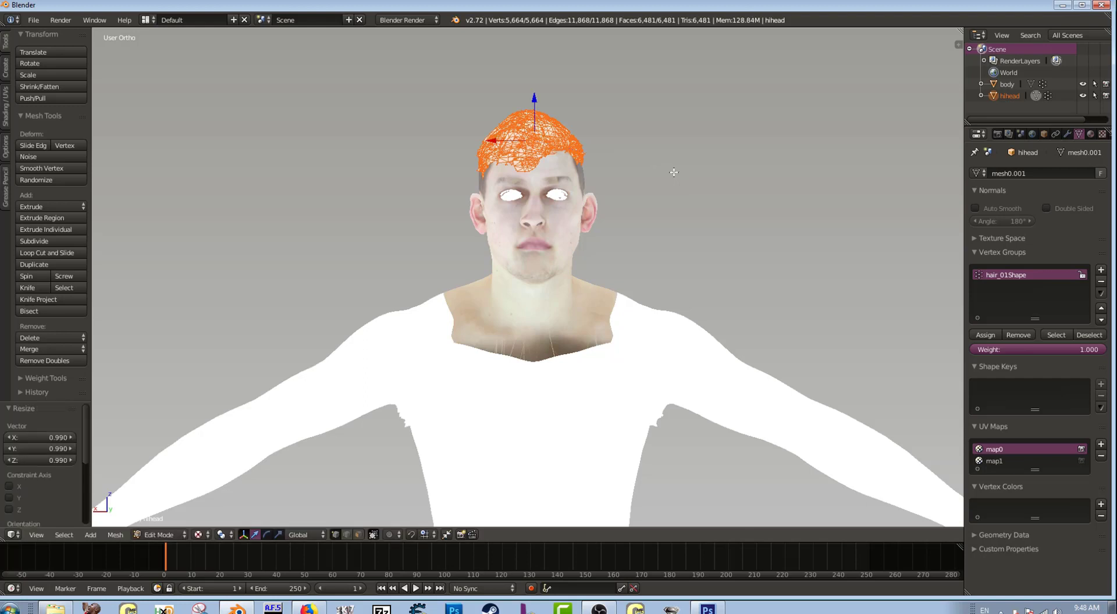
pyautogui.hotkey('ctrl', 'z')
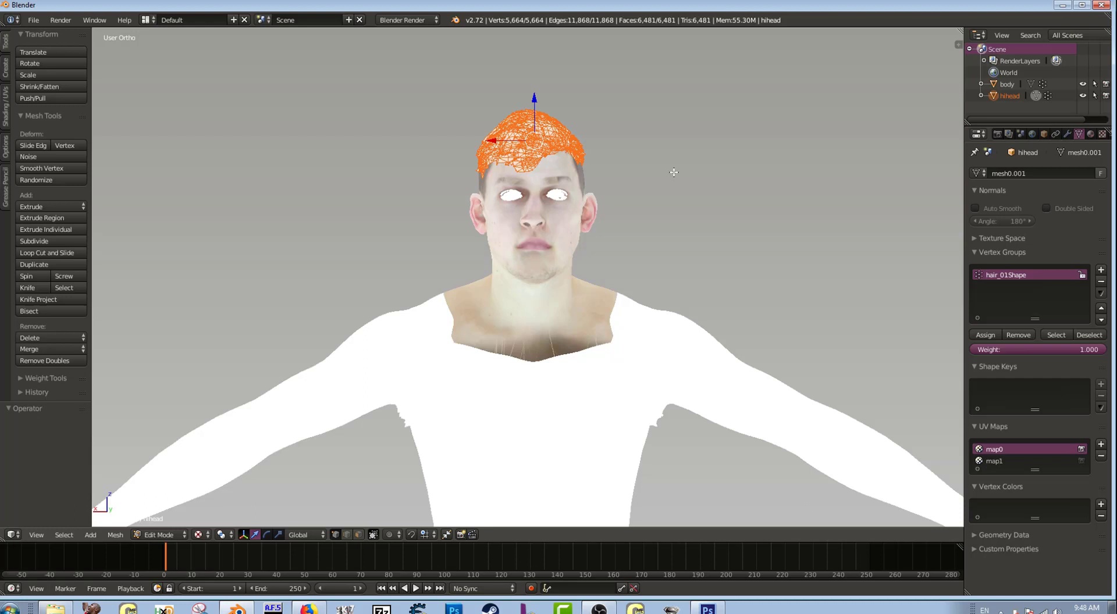
pyautogui.moveTo(597, 192); pyautogui.dragTo(690, 192, button='middle')
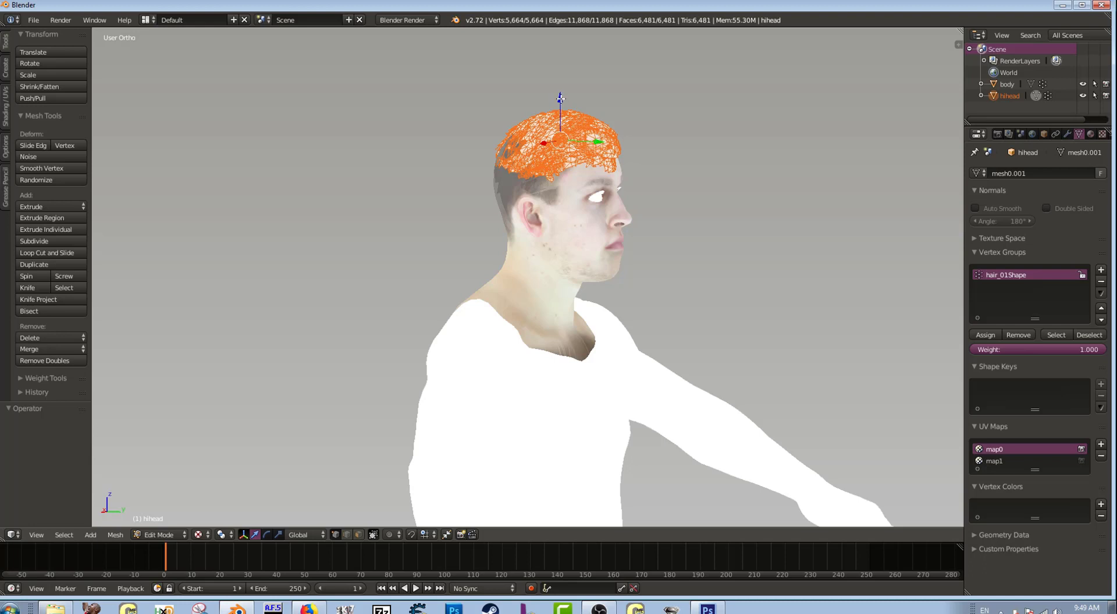
# Raise the hair mesh 0.5 along the Z axis after a few trial moves.
pyautogui.moveTo(560, 98)
pyautogui.mouseDown()
pyautogui.moveTo(564, 76)
pyautogui.moveTo(560, 91)
pyautogui.mouseUp()
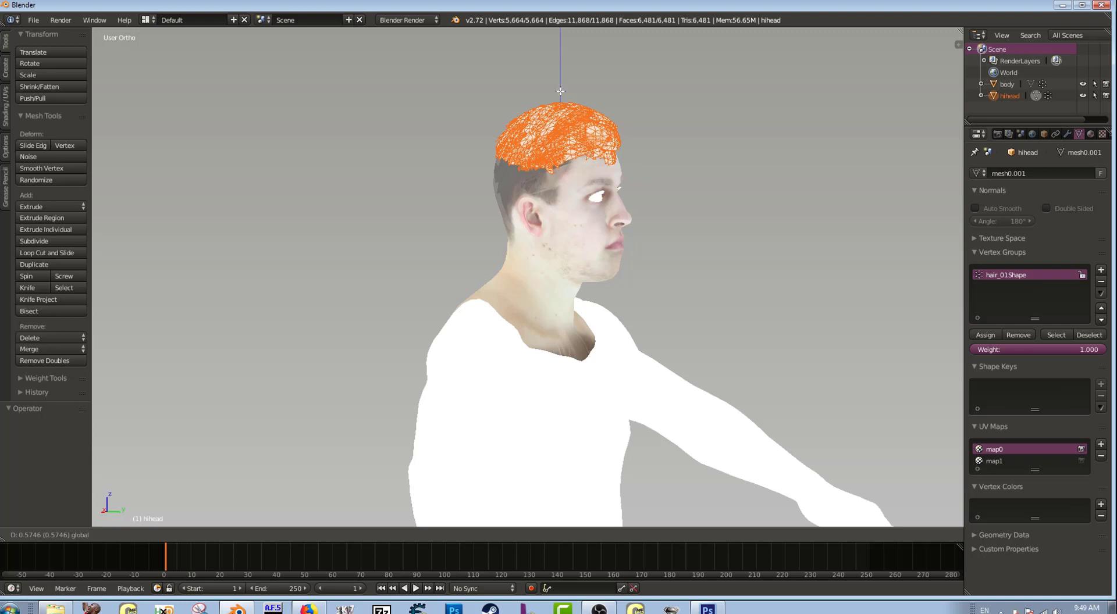
pyautogui.moveTo(560, 91); pyautogui.dragTo(560, 90)
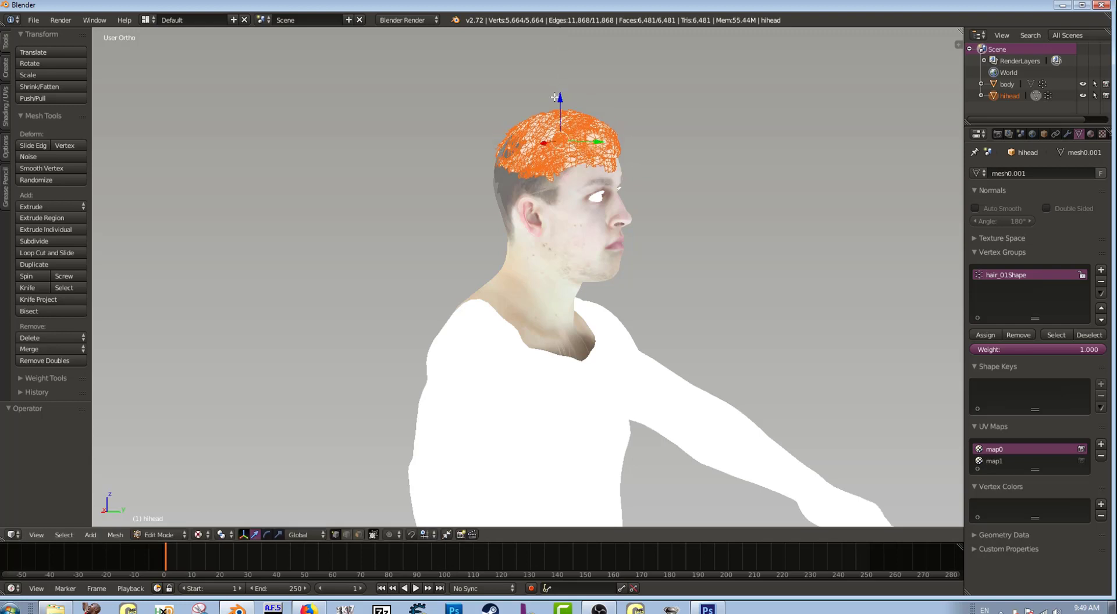
pyautogui.press('s')
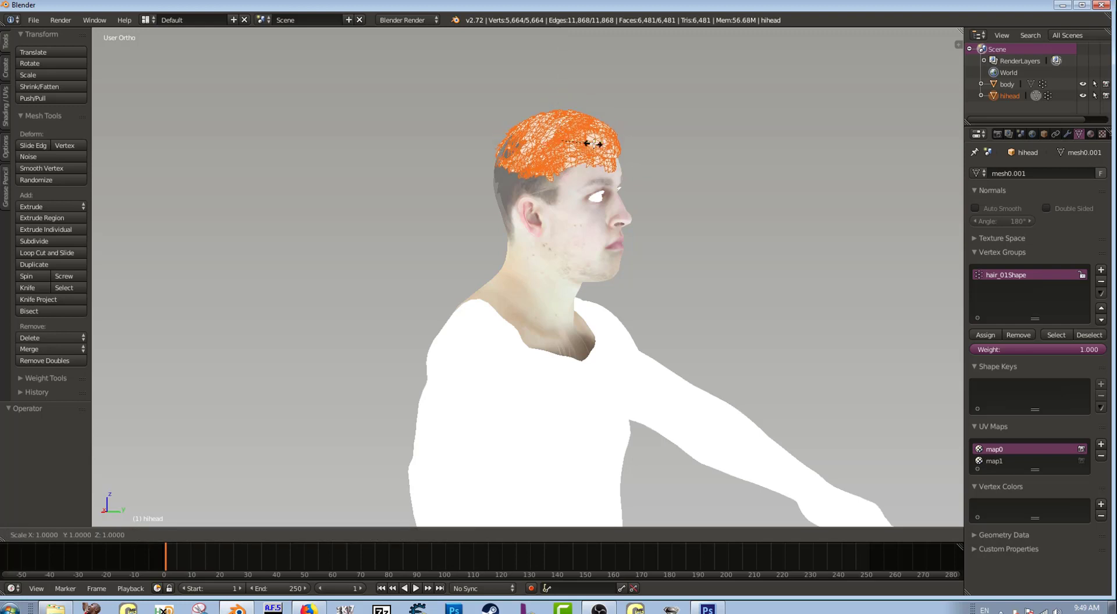
pyautogui.press('Escape')
pyautogui.press('g')
pyautogui.press('z')
pyautogui.write('.6')
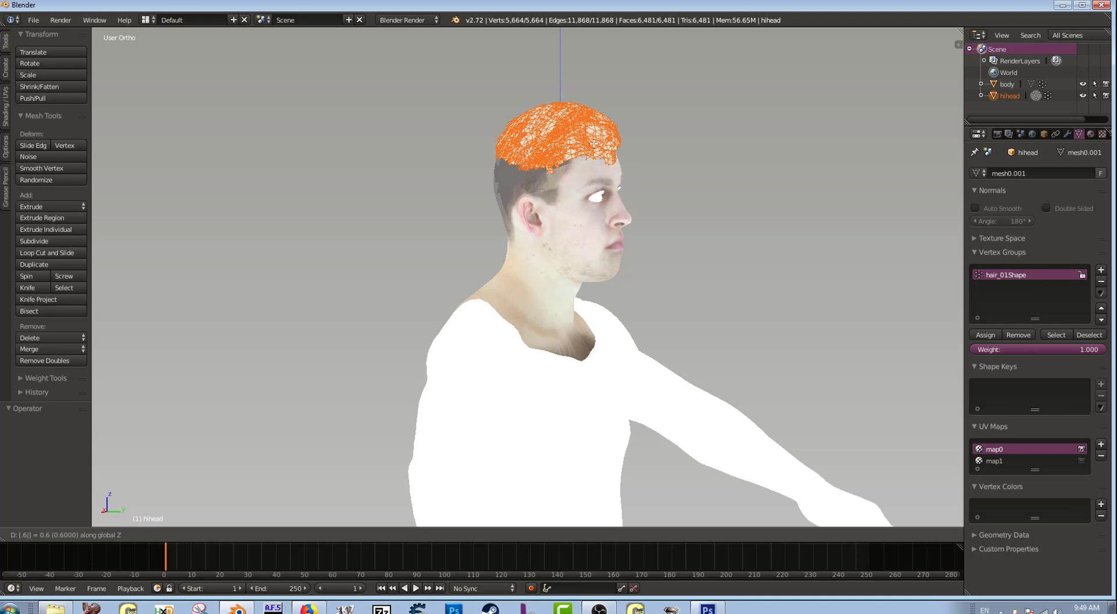
pyautogui.write('6')
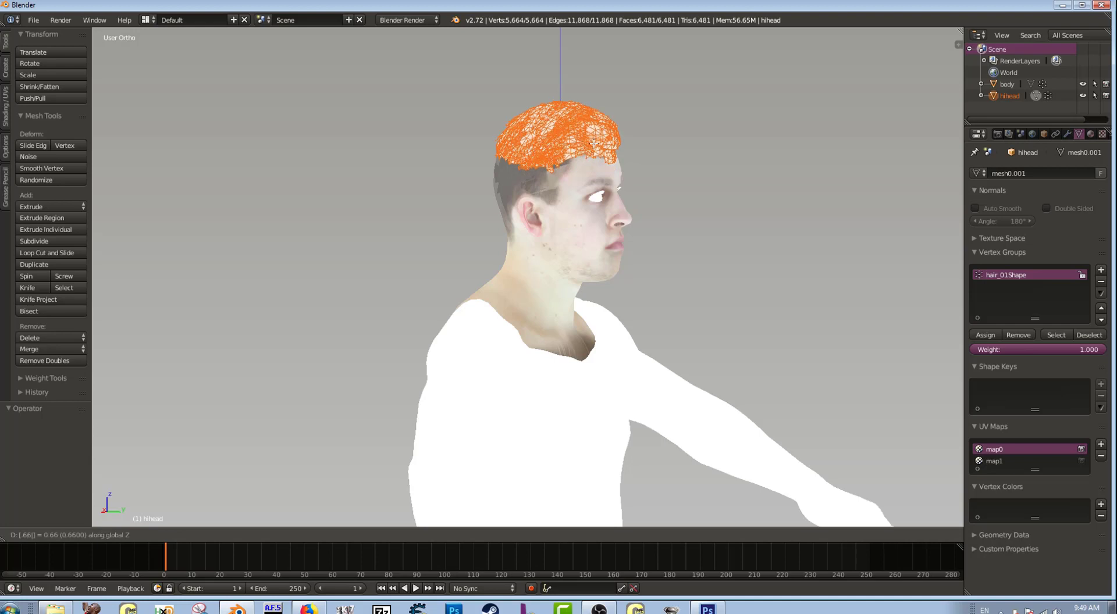
pyautogui.press('Escape')
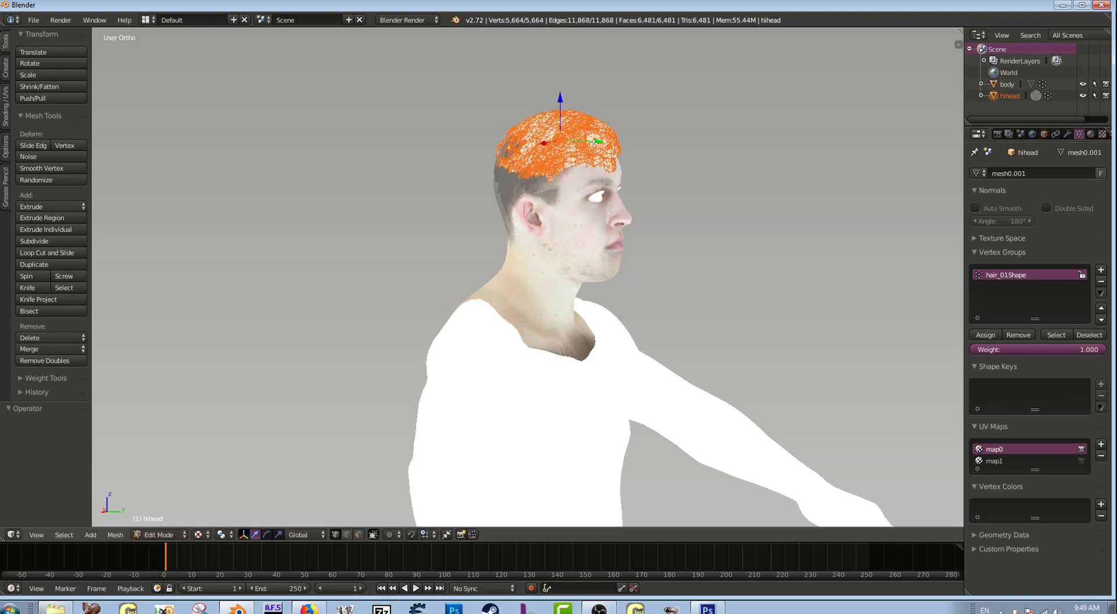
pyautogui.write('gz.')
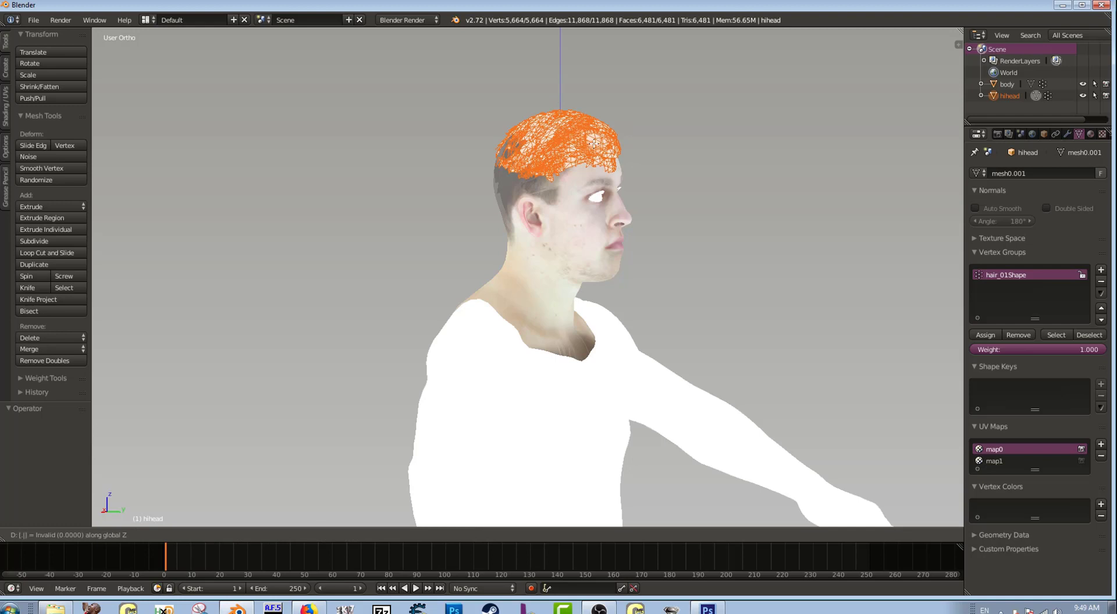
pyautogui.write('5')
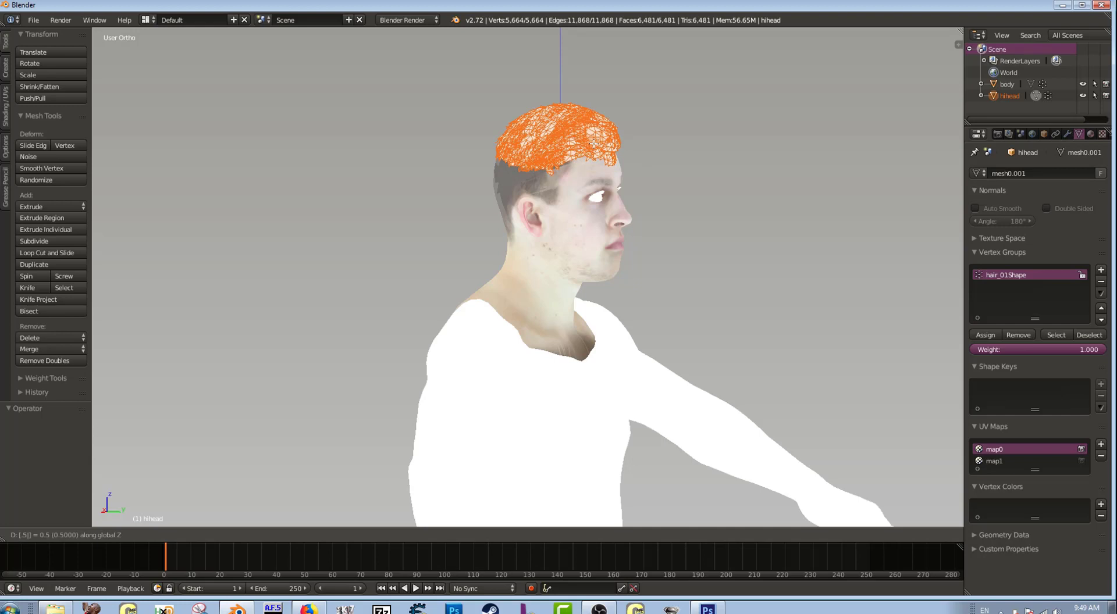
pyautogui.press('Return')
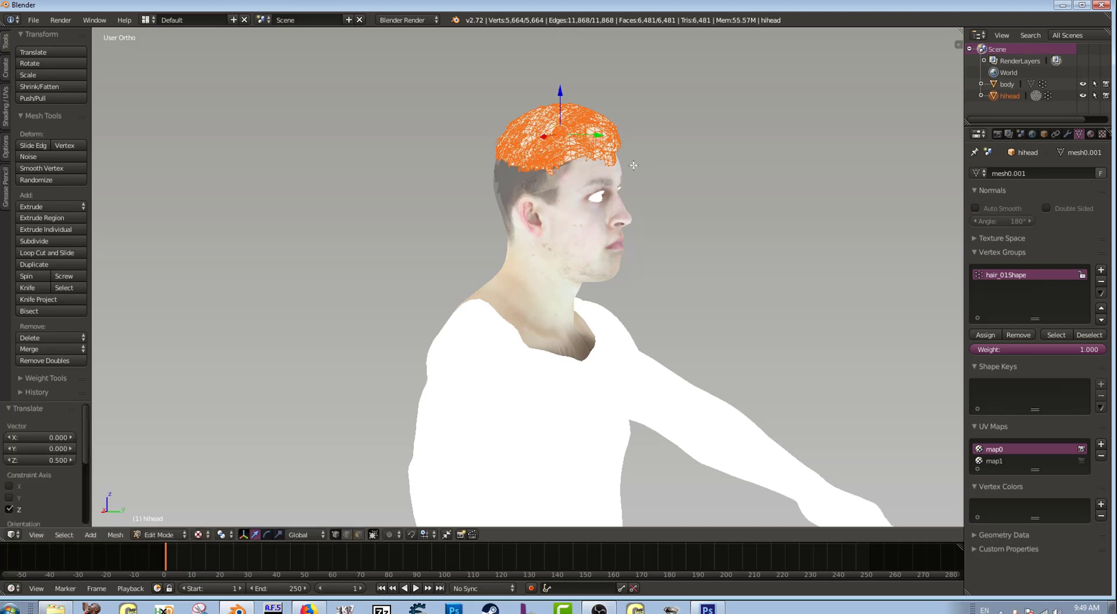
# Orbit around the model to check how the hair fits the head.
pyautogui.moveTo(665, 158); pyautogui.dragTo(544, 153, button='middle')
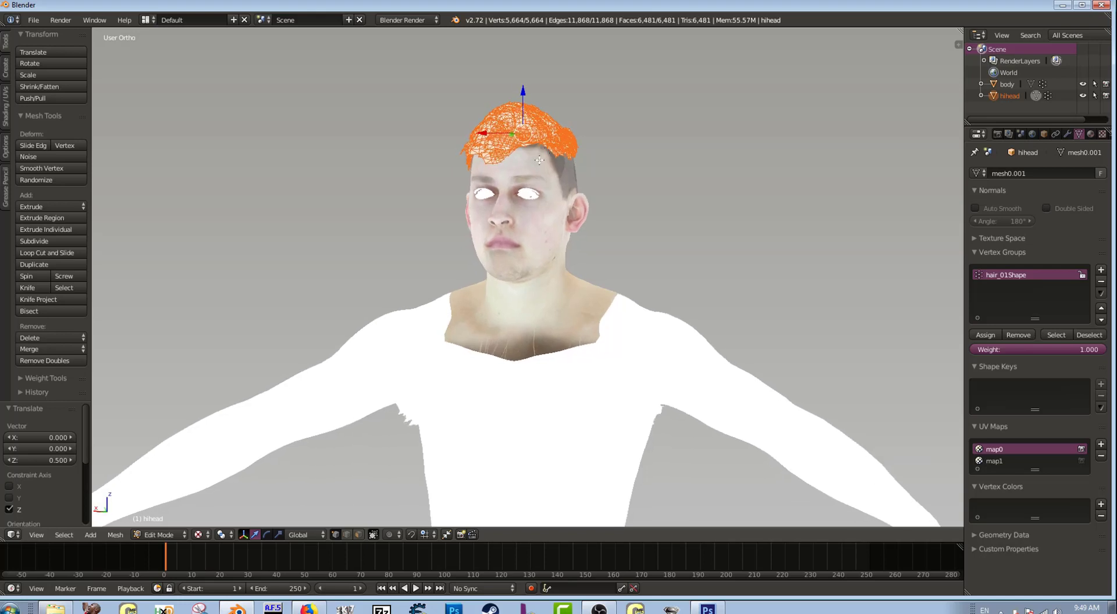
pyautogui.moveTo(538, 160)
pyautogui.mouseDown(button='middle')
pyautogui.moveTo(730, 152)
pyautogui.moveTo(524, 153)
pyautogui.moveTo(558, 164)
pyautogui.mouseUp(button='middle')
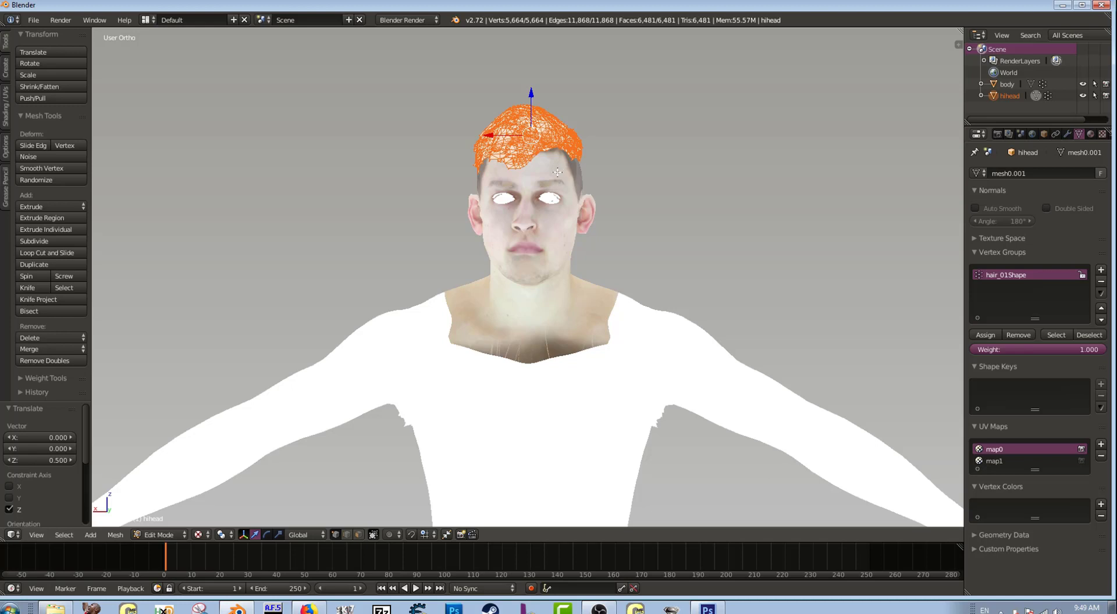
pyautogui.moveTo(559, 165); pyautogui.dragTo(564, 168, button='middle')
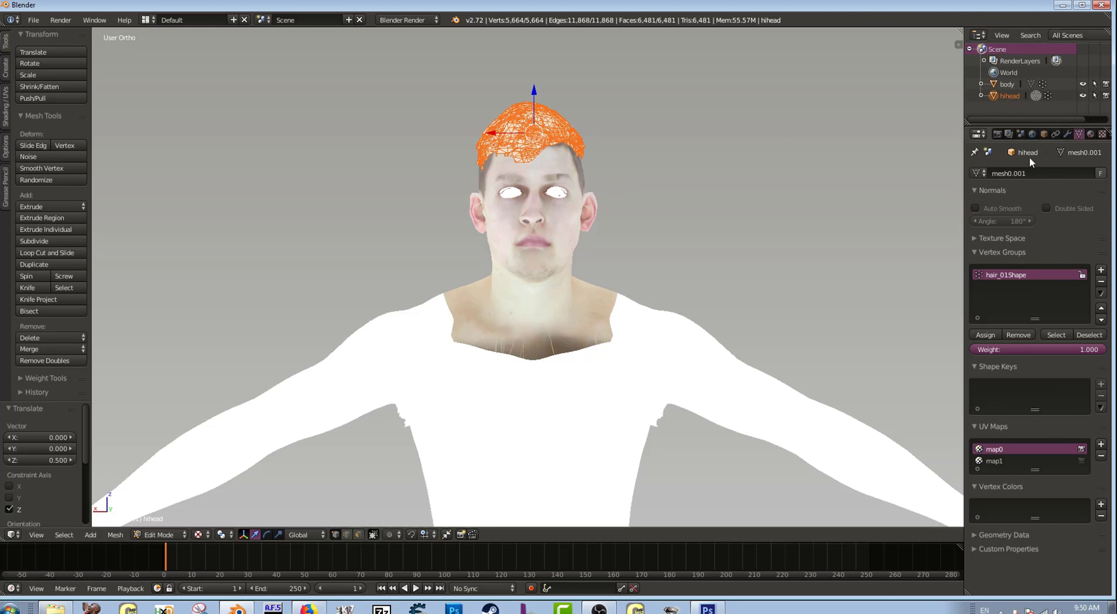
# Set the NBA2KXX Exporter path to the Herro folder and export the hihead model.
pyautogui.click(1021, 135)
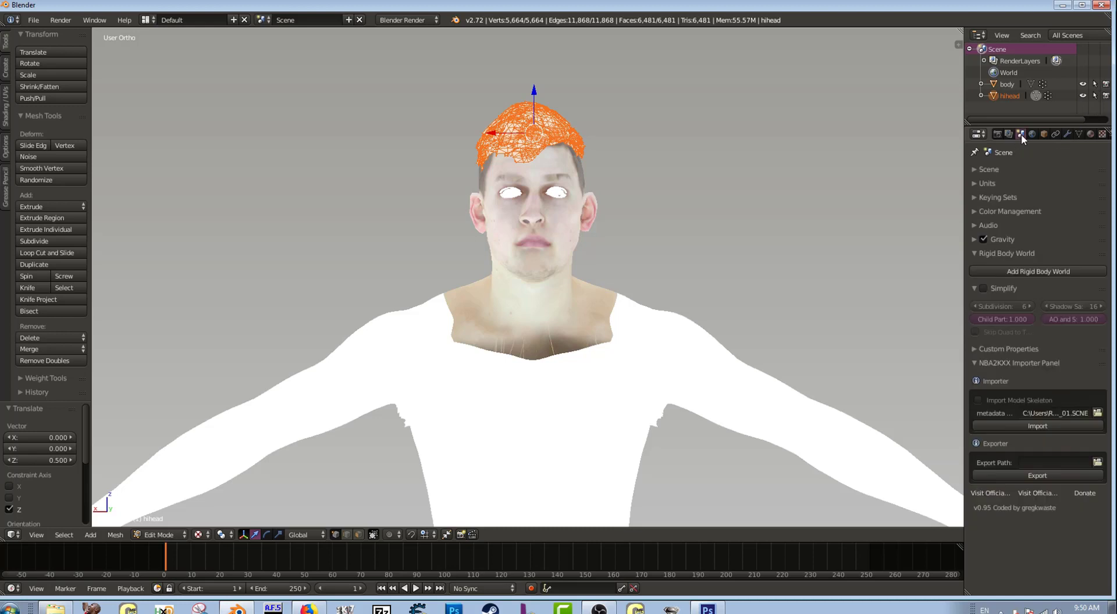
pyautogui.click(1097, 464)
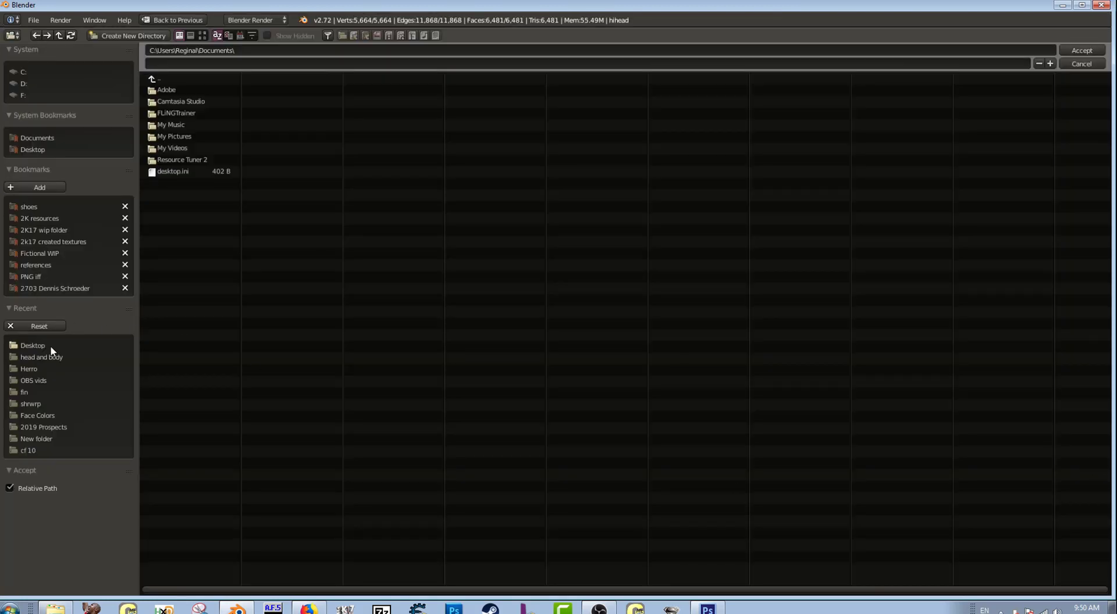
pyautogui.click(38, 360)
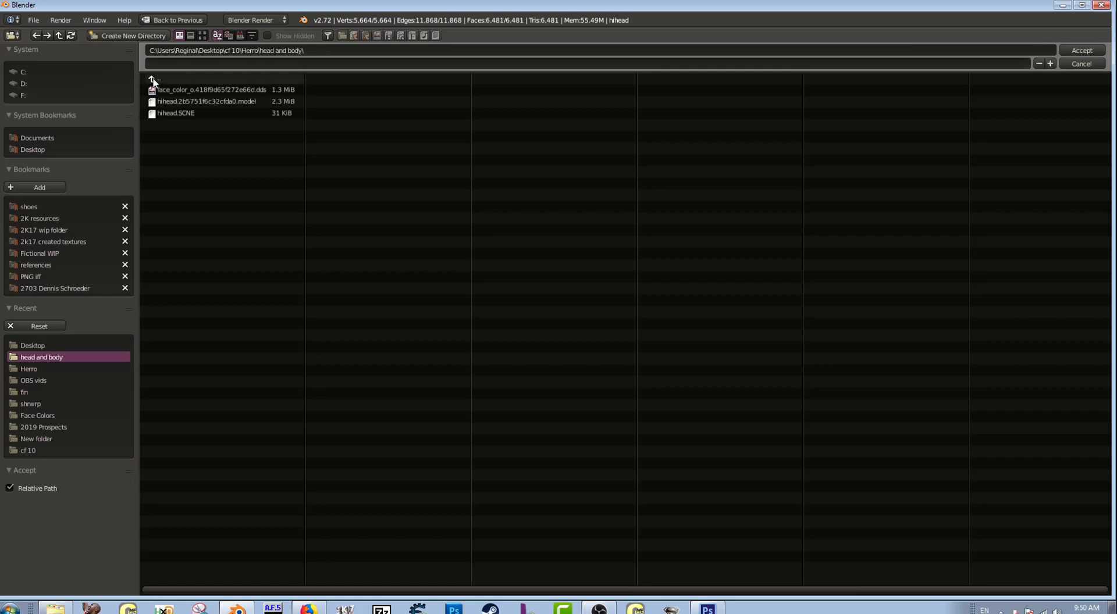
pyautogui.click(33, 369)
pyautogui.click(1092, 50)
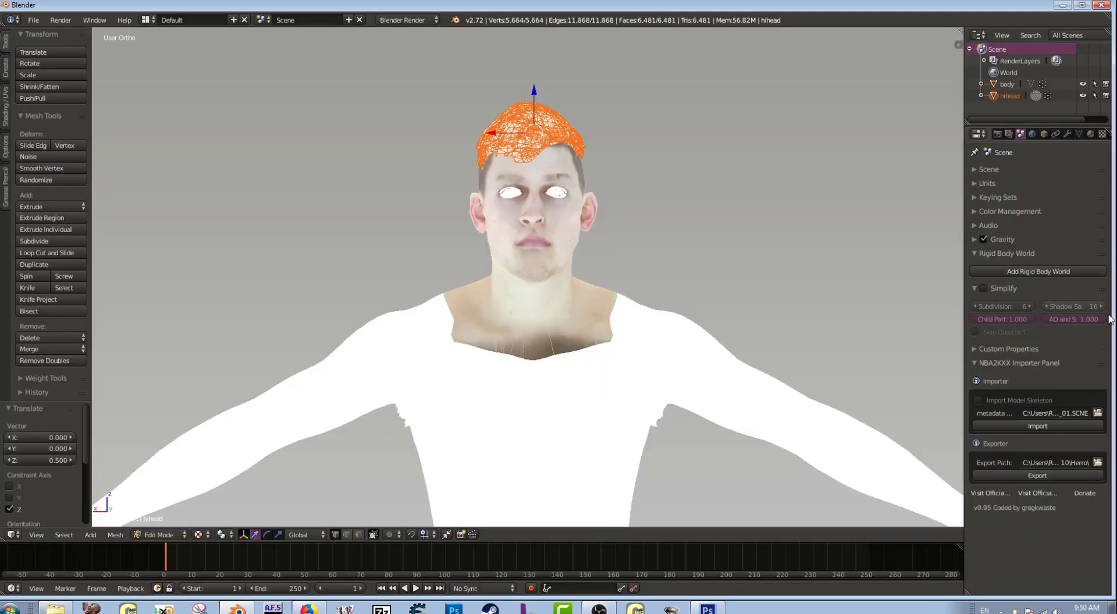
pyautogui.click(1075, 475)
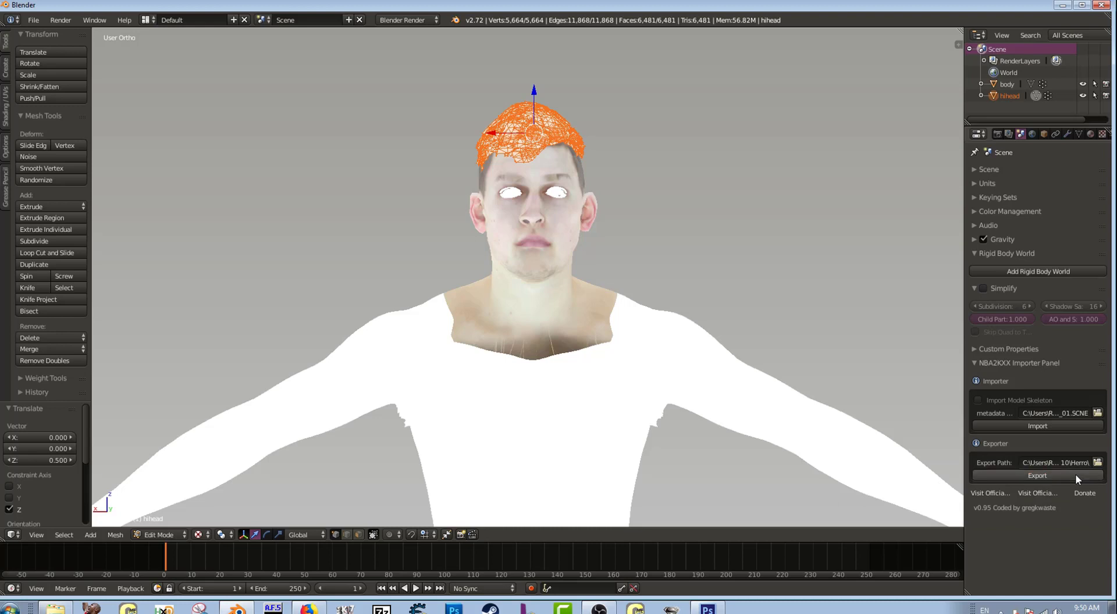
pyautogui.click(995, 477)
# Minimize Blender, select the exported hihead model file, and bring up 7-Zip.
pyautogui.click(1061, 7)
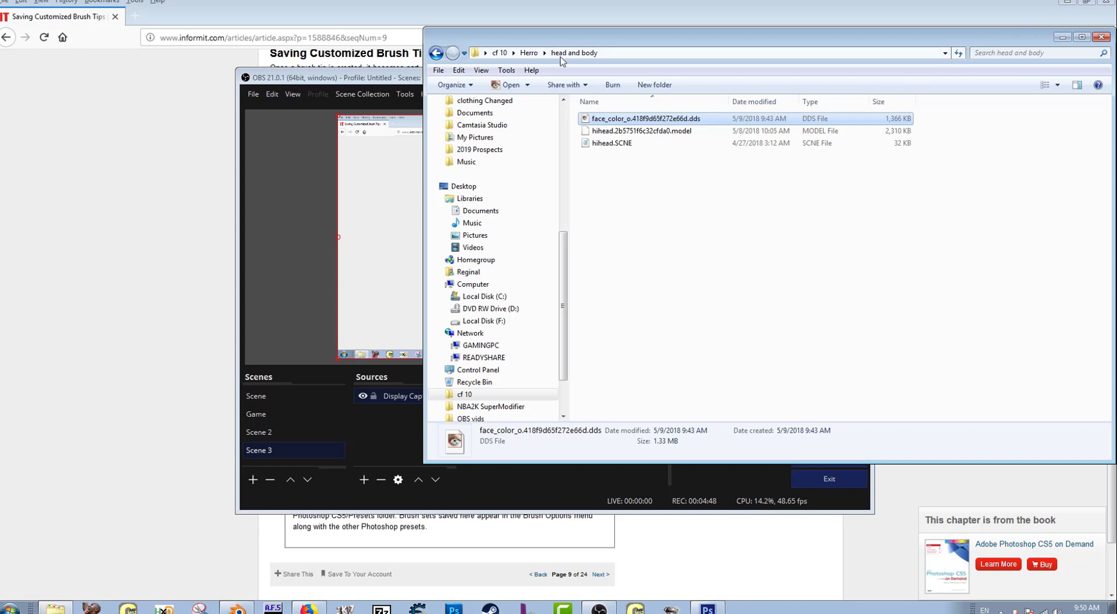
pyautogui.click(529, 52)
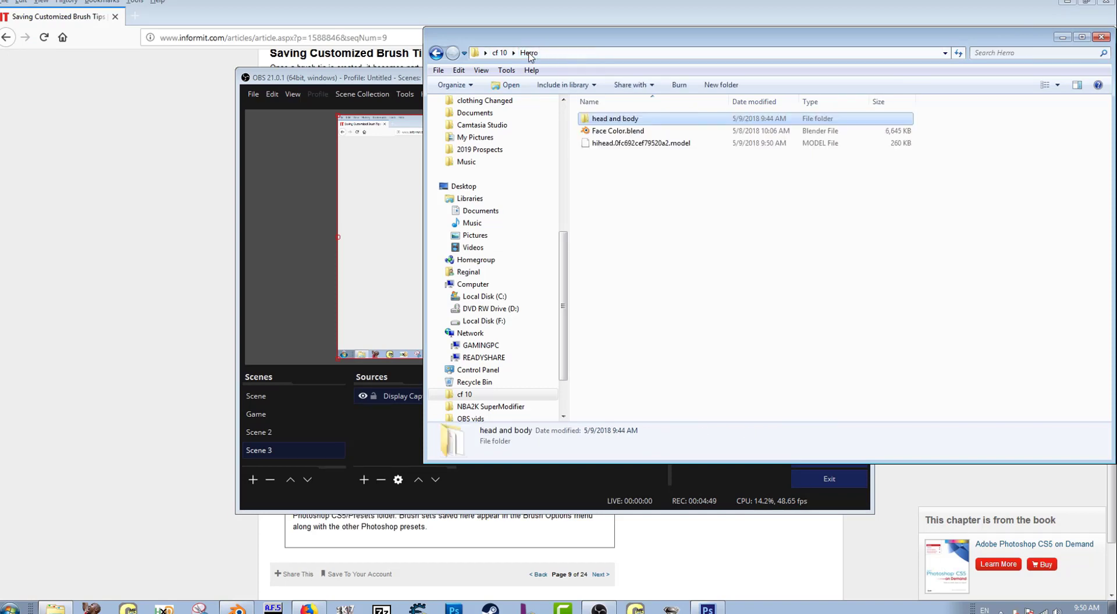
pyautogui.click(633, 144)
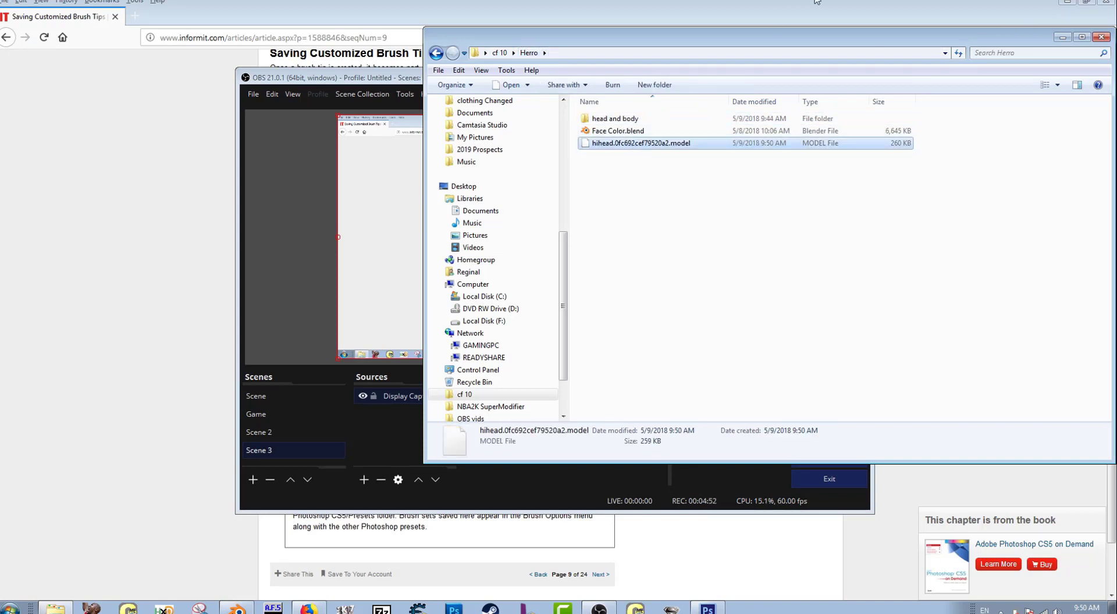
pyautogui.click(1068, 2)
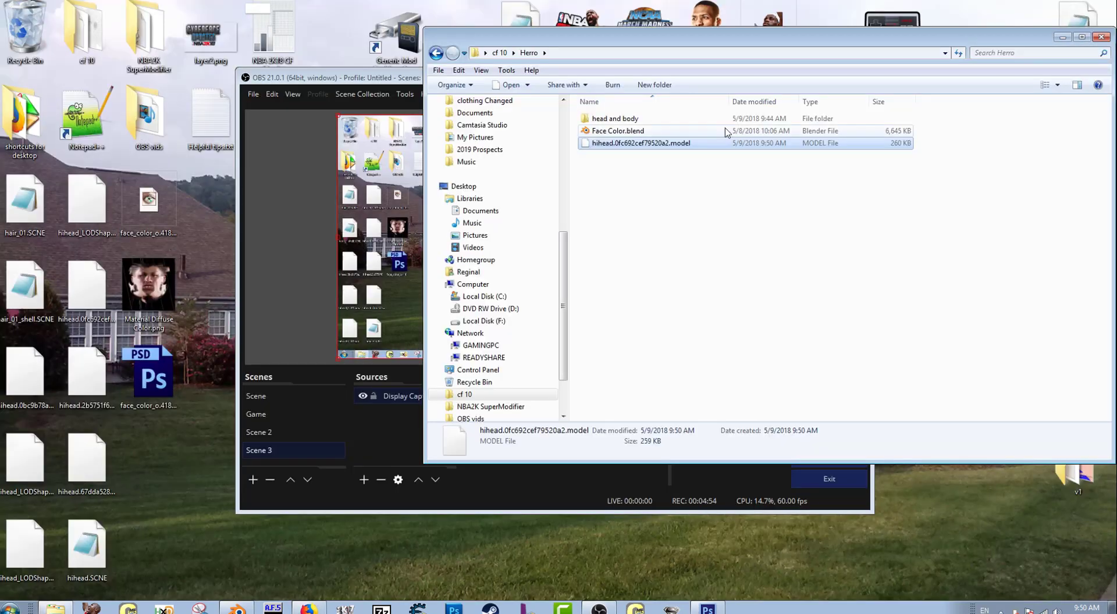
pyautogui.moveTo(326, 77); pyautogui.dragTo(343, 75)
pyautogui.click(837, 77)
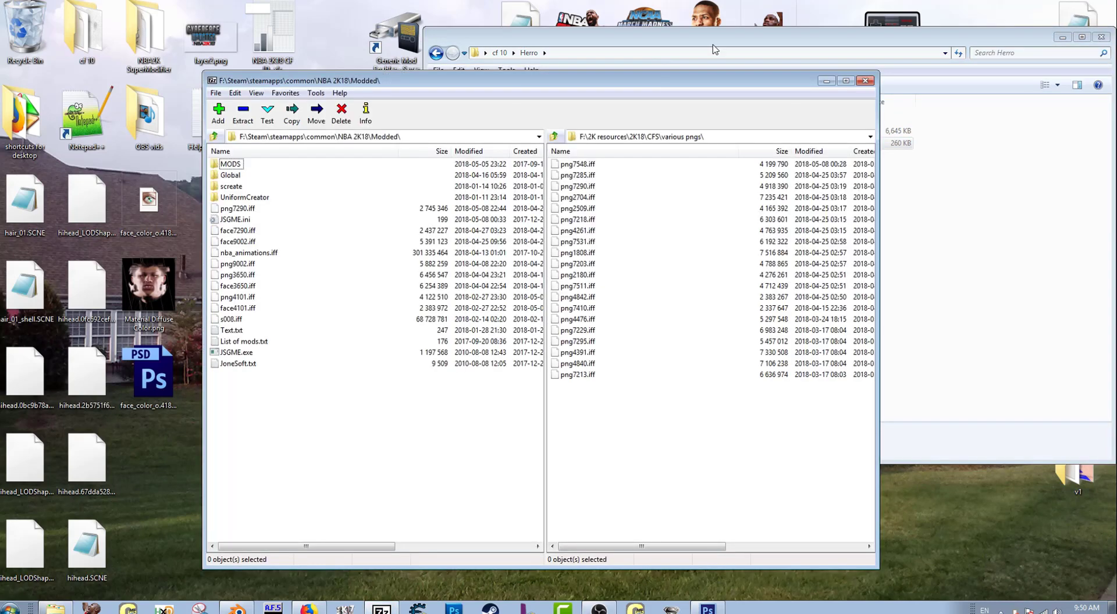
pyautogui.click(728, 41)
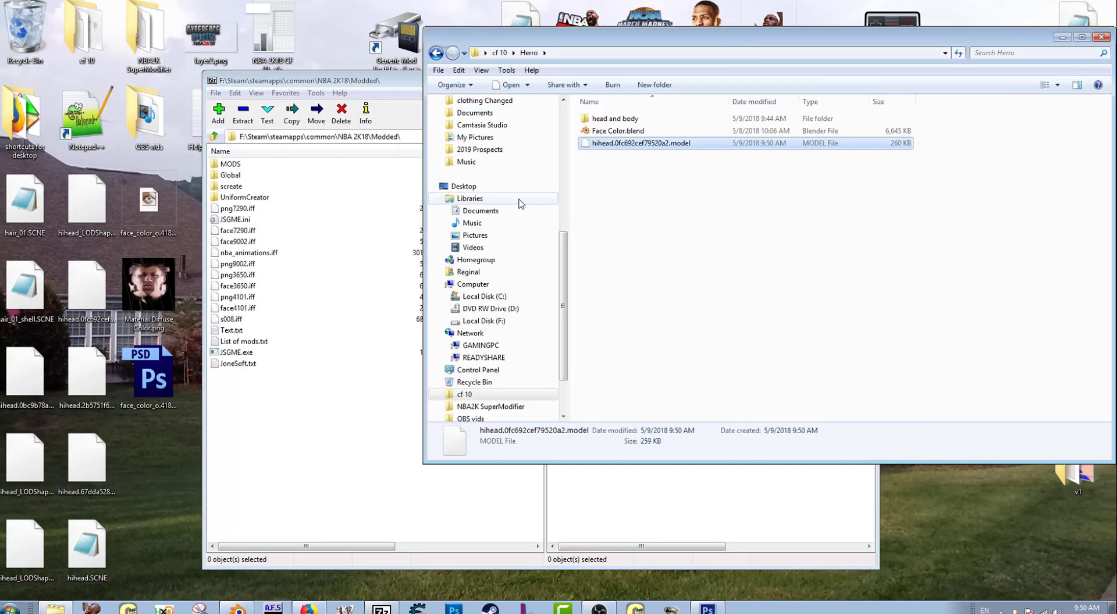
# Open png7290.iff and copy hihead.0fc692cef79520a2.model into it.
pyautogui.doubleClick(235, 209)
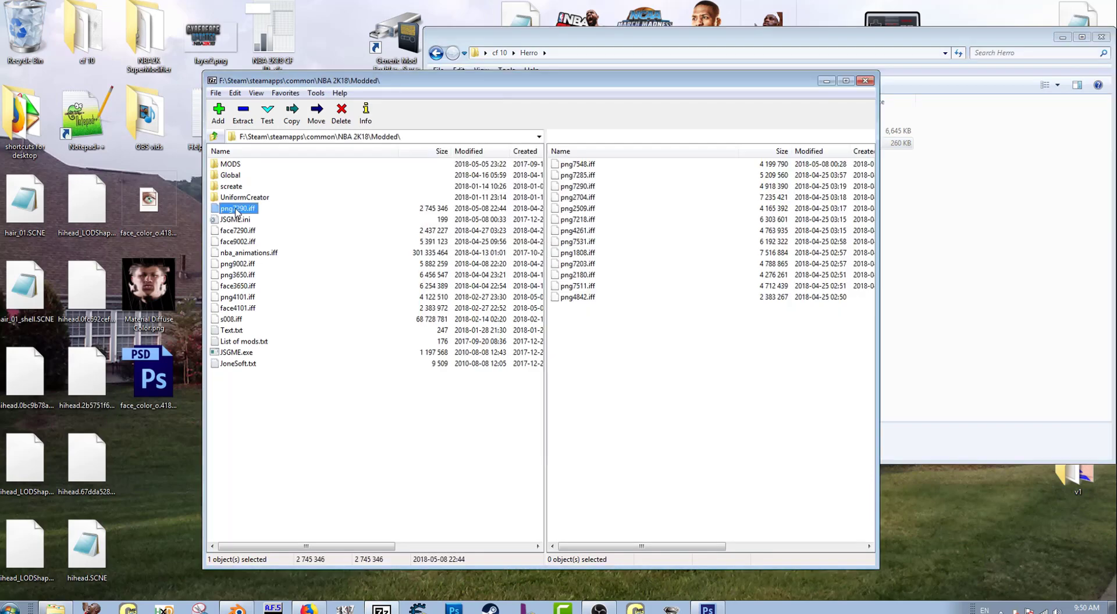
pyautogui.click(643, 38)
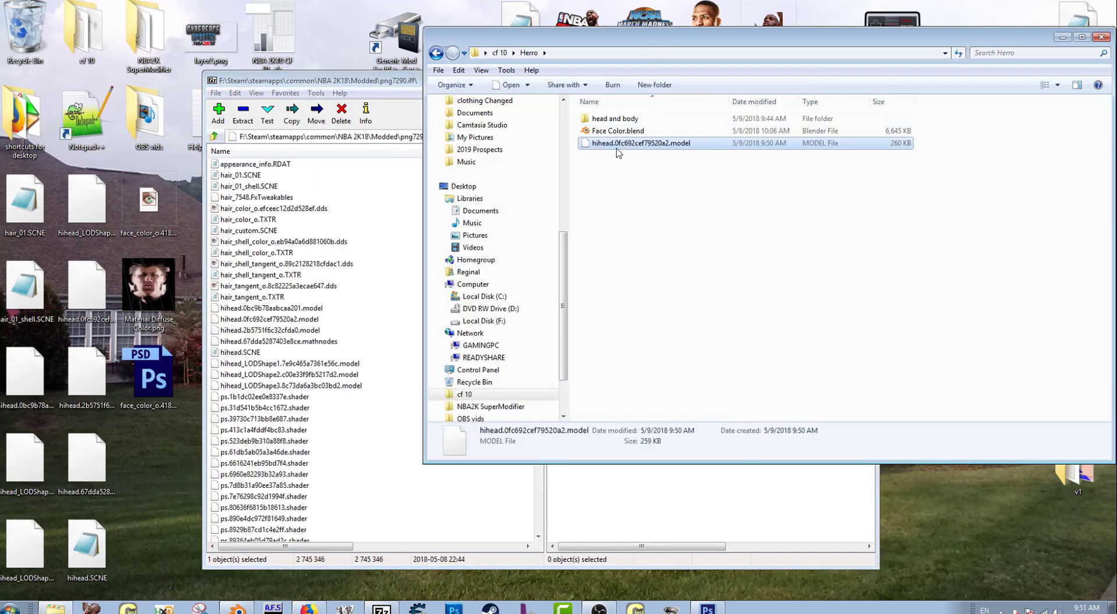
pyautogui.moveTo(618, 152); pyautogui.dragTo(357, 326)
pyautogui.click(376, 78)
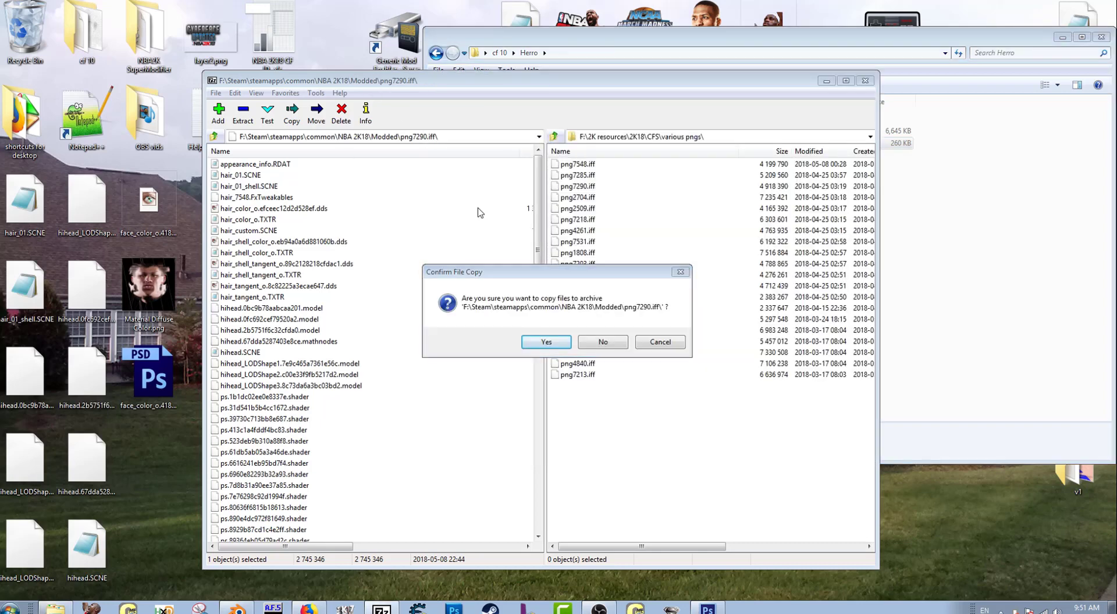
pyautogui.click(549, 343)
pyautogui.click(862, 50)
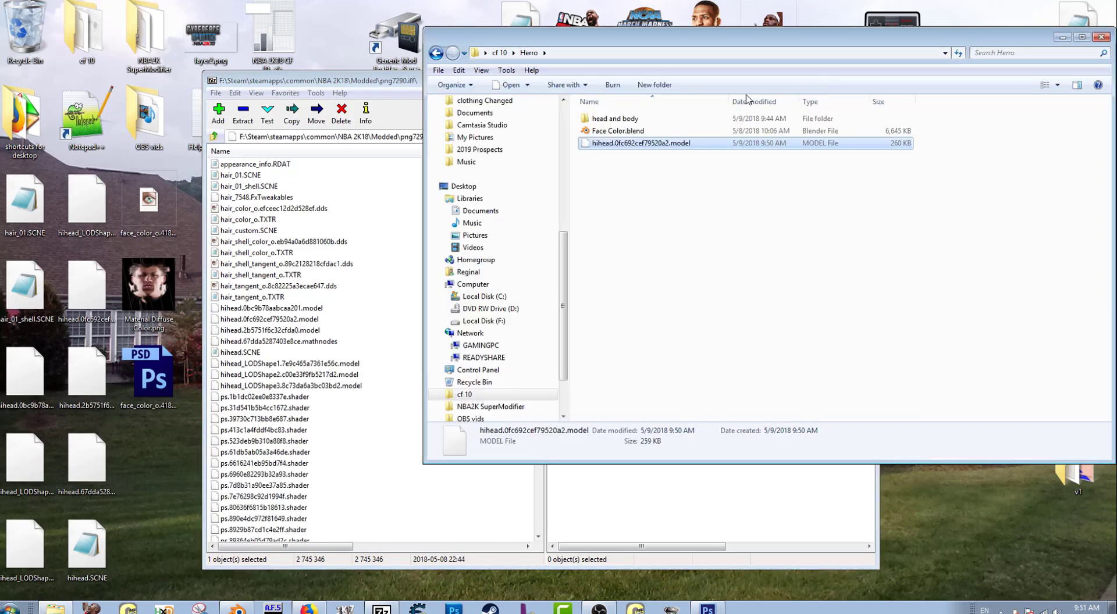
# Open the face7290.iff archive from Modded alongside the head and body folder.
pyautogui.click(215, 137)
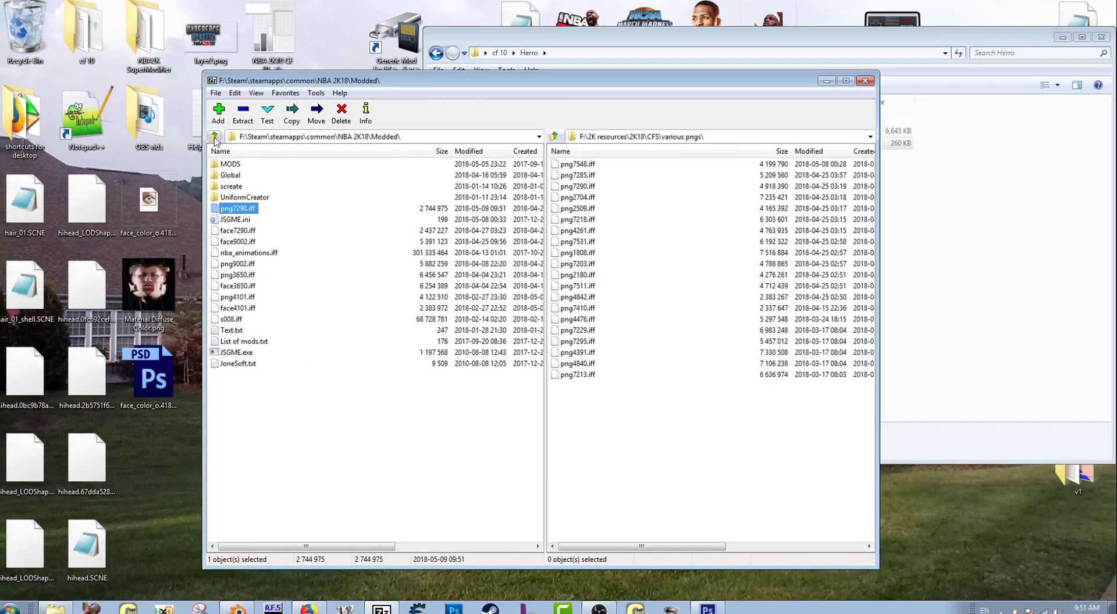
pyautogui.doubleClick(244, 231)
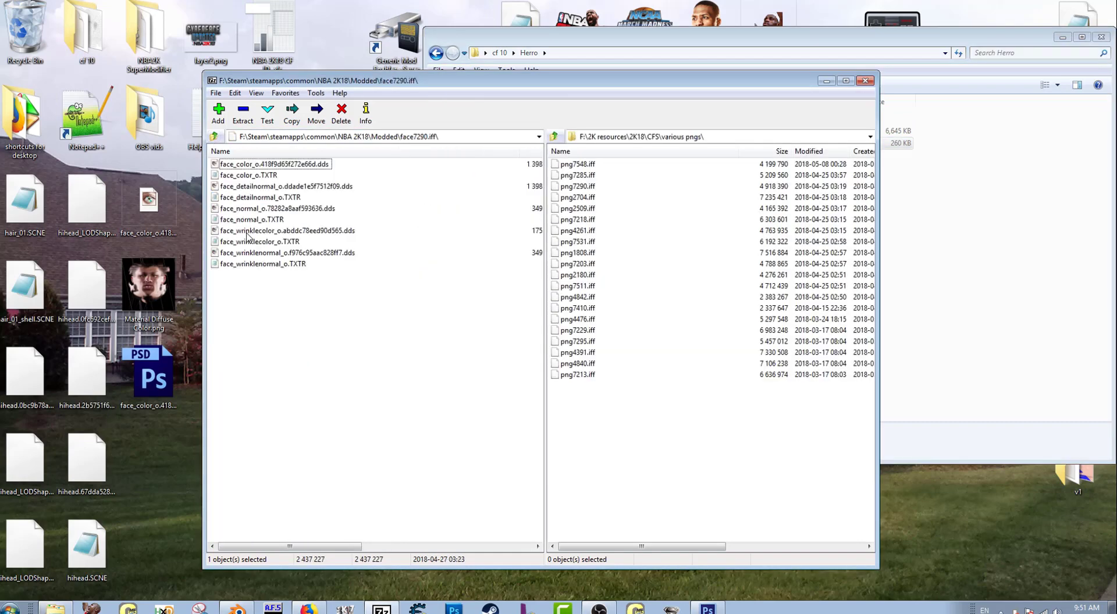
pyautogui.click(727, 42)
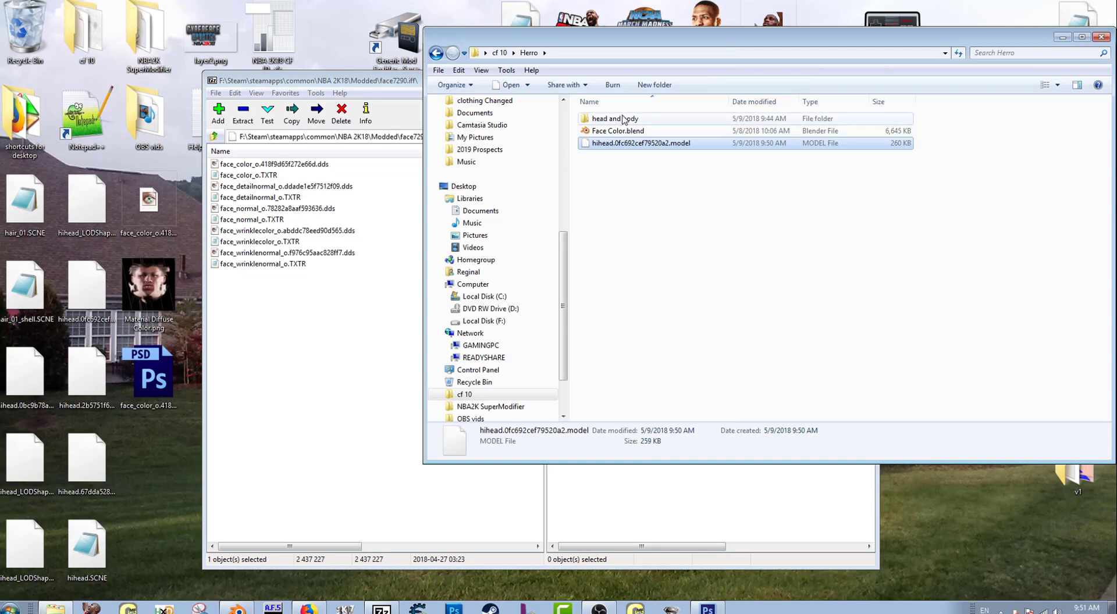
pyautogui.doubleClick(634, 119)
# Drag face_color_o.418f9d65f272e66d.dds toward the archive, back out, and preview the texture.
pyautogui.click(638, 121)
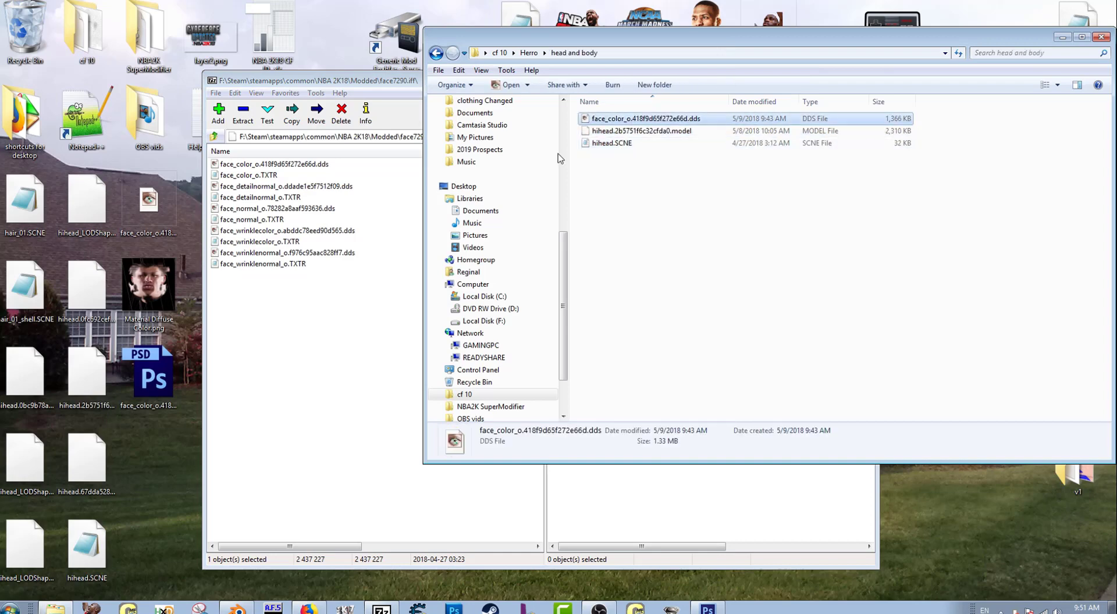
pyautogui.moveTo(361, 88); pyautogui.dragTo(372, 290)
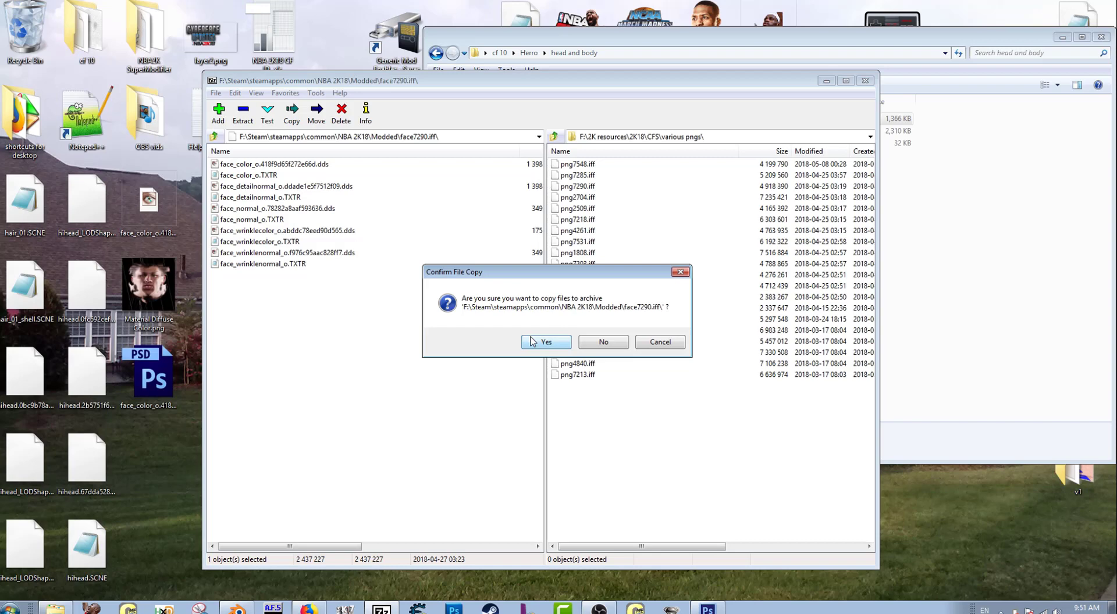
pyautogui.click(646, 345)
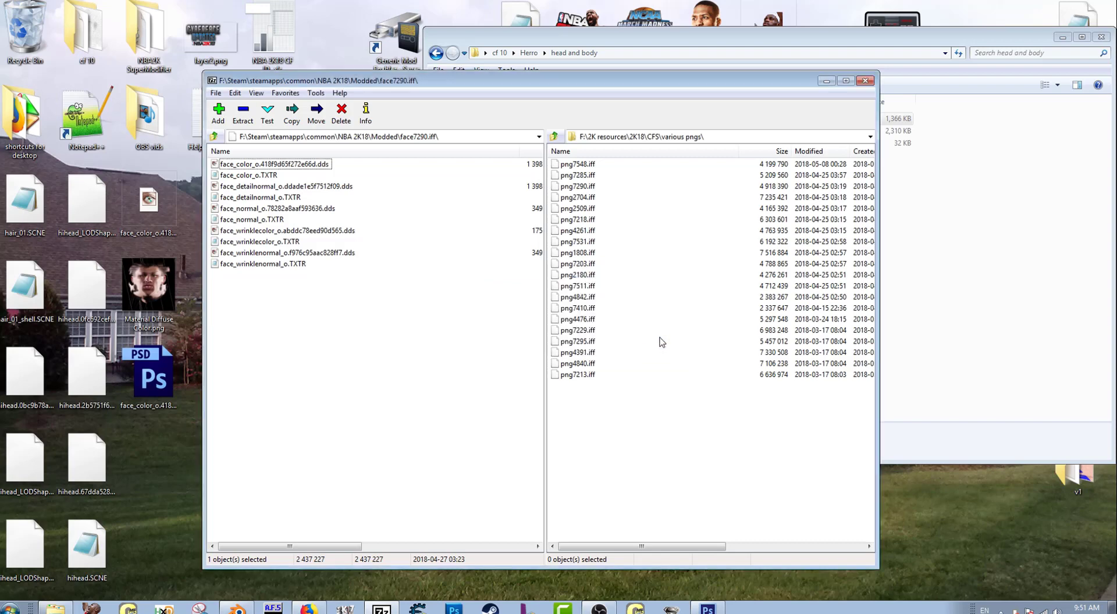
pyautogui.click(981, 45)
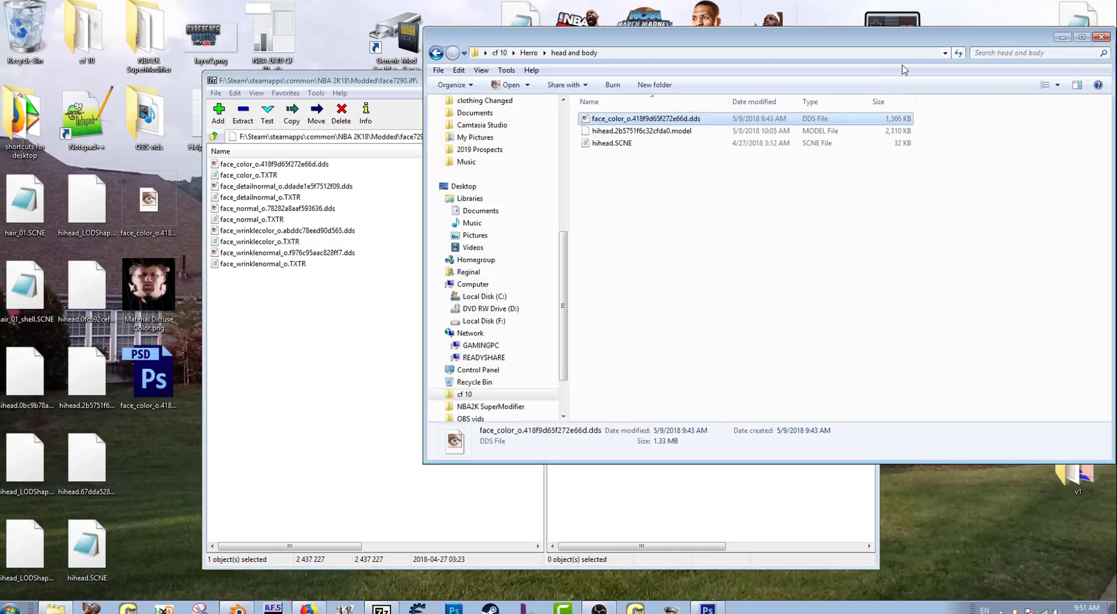
pyautogui.doubleClick(660, 120)
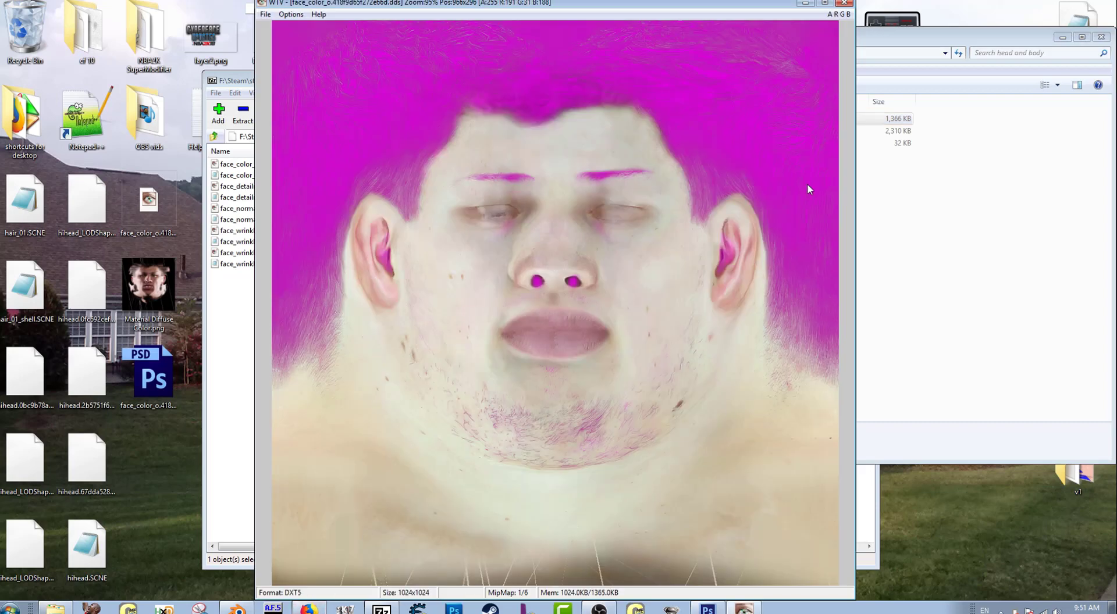
pyautogui.click(842, 4)
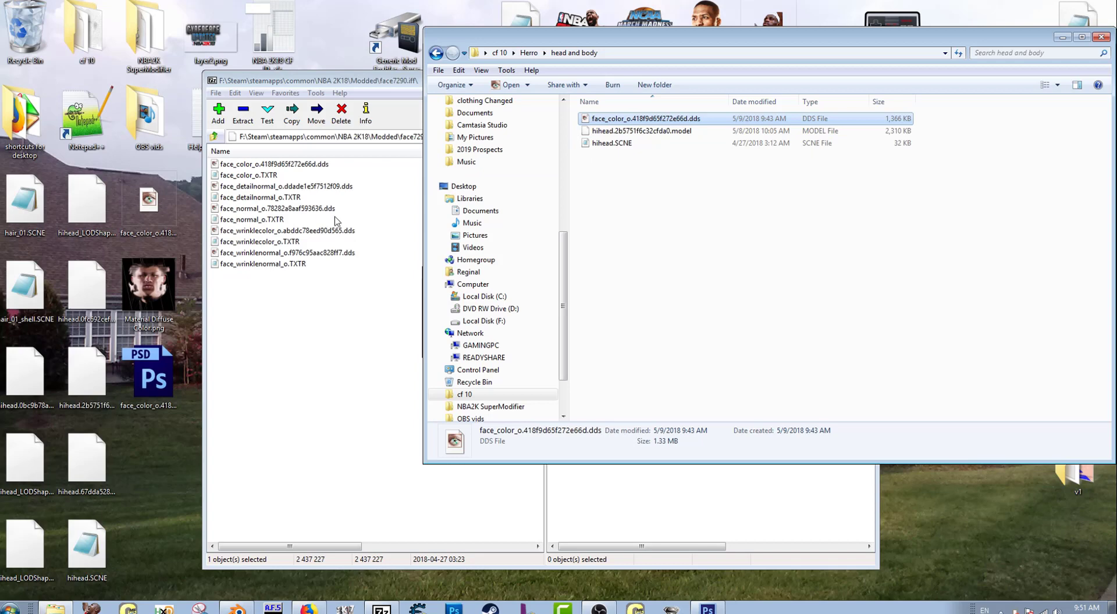
# Replace the face colour texture in face7290.iff with face_color_o.418f9d65f272e66d.dds.
pyautogui.click(392, 85)
pyautogui.click(546, 344)
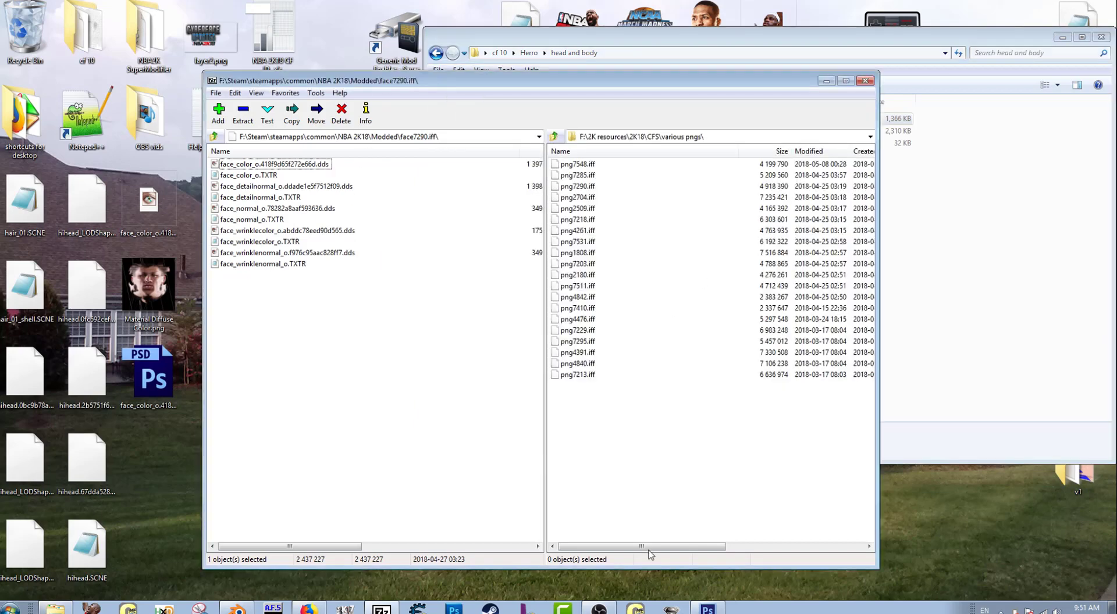
pyautogui.click(1062, 36)
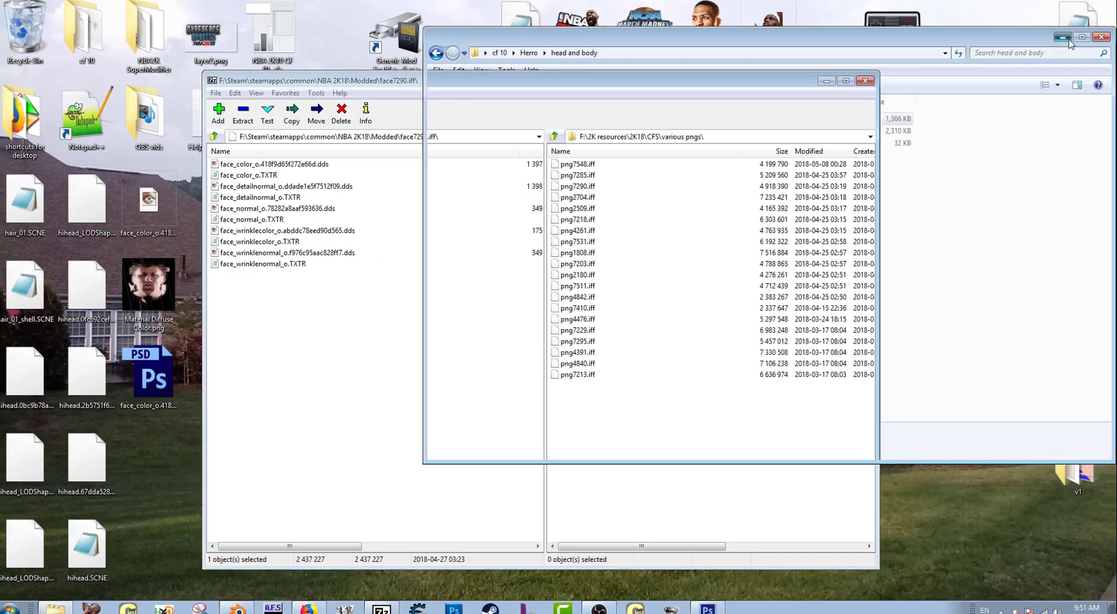
# Minimize the 7-Zip archive window and launch NBA 2K18 from its desktop shortcut.
pyautogui.click(826, 81)
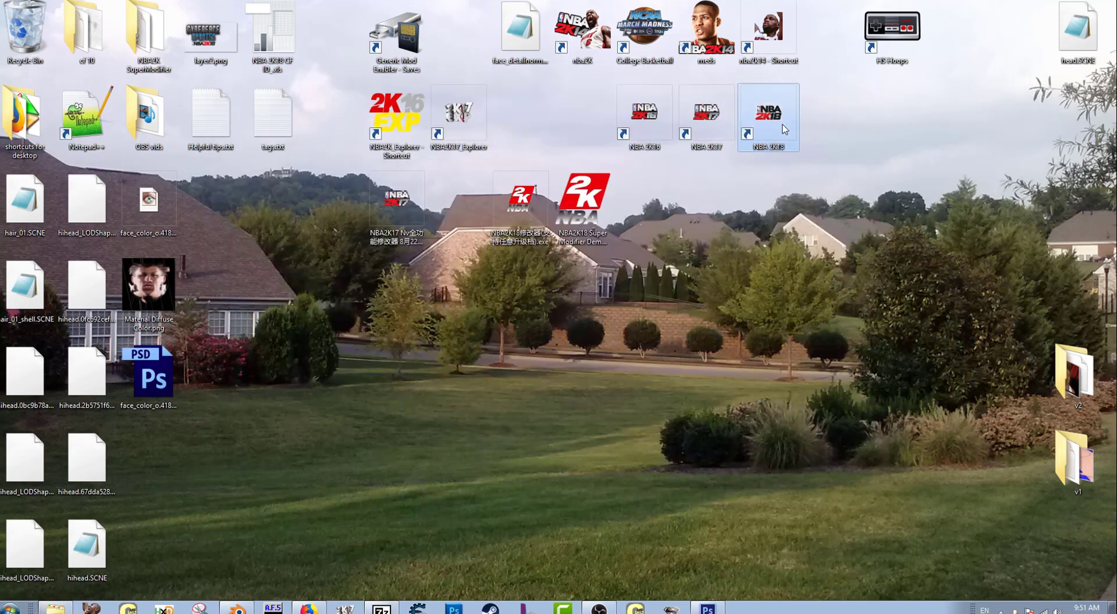
pyautogui.doubleClick(784, 129)
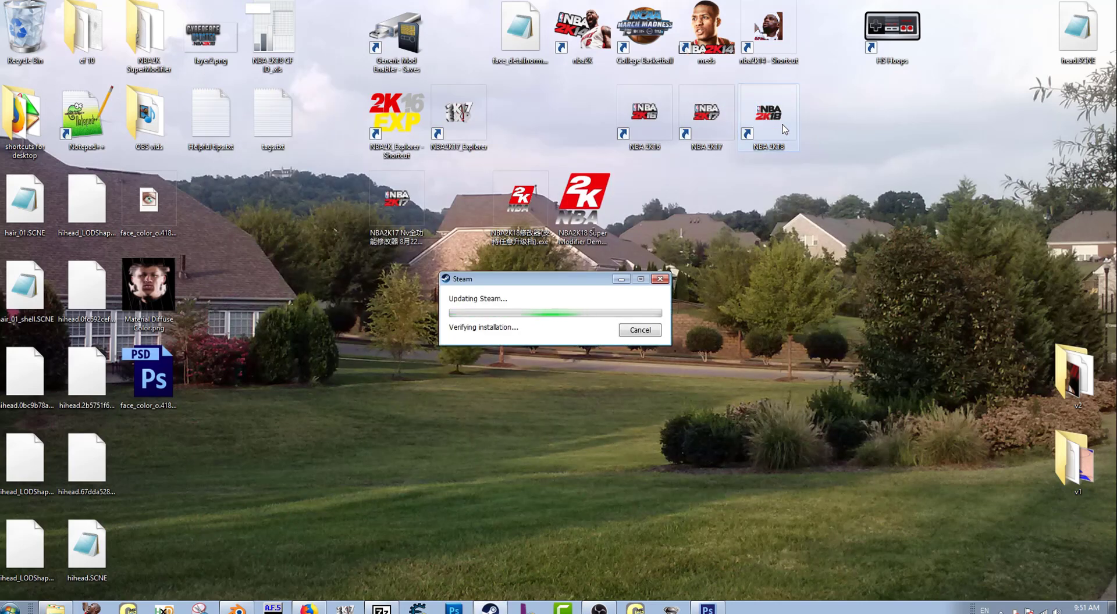